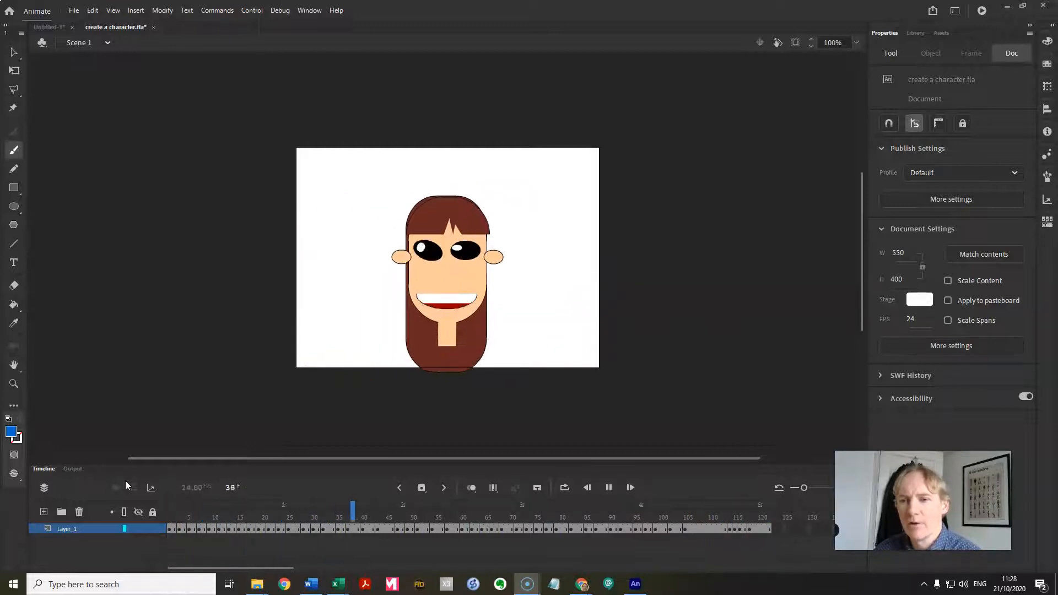
Watch the example animations Nitro Energy 2D Animation and Dumb Shoppers
{"action": "left_click", "coordinate": [134, 489]}
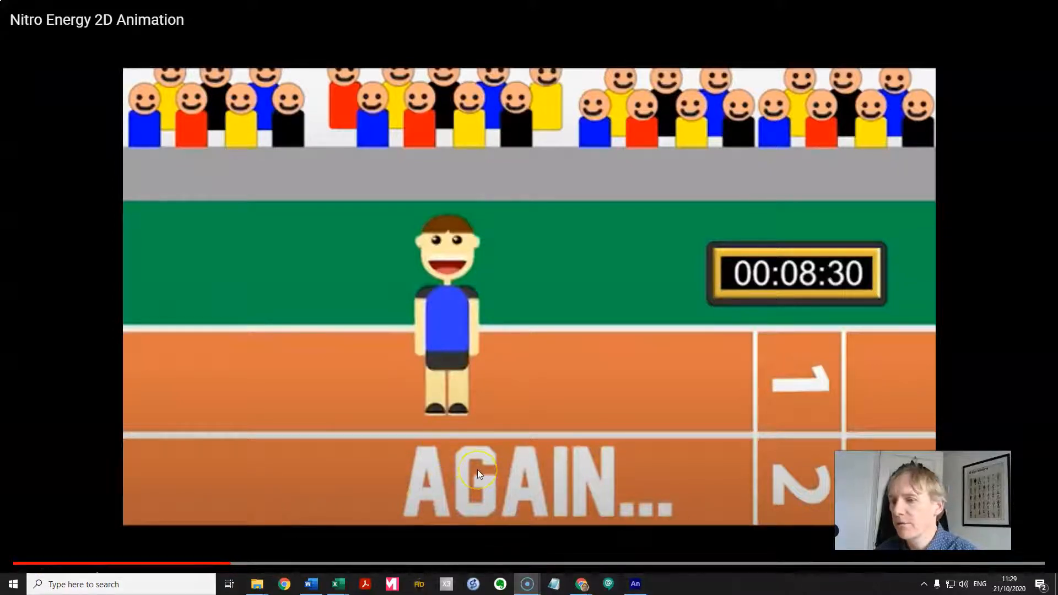
{"action": "left_click", "coordinate": [493, 449]}
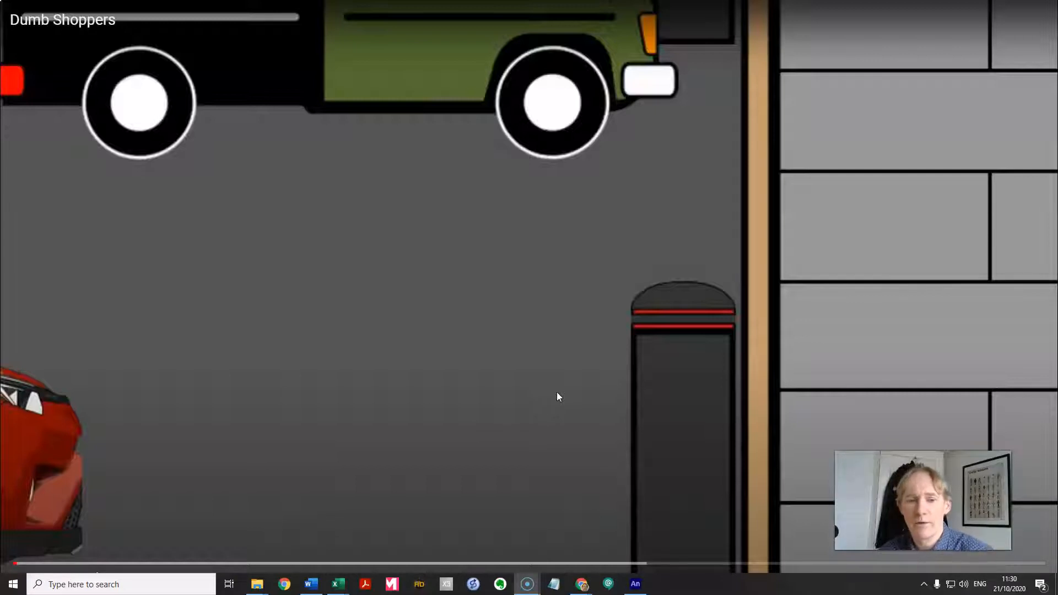
{"action": "left_click", "coordinate": [557, 392]}
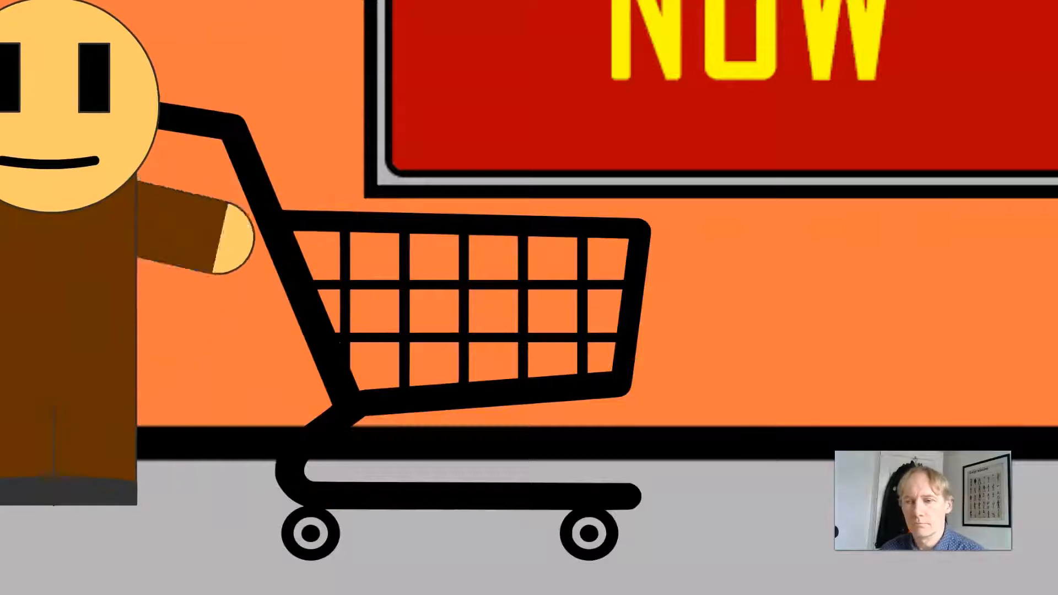
{"action": "mouse_move", "coordinate": [61, 454]}
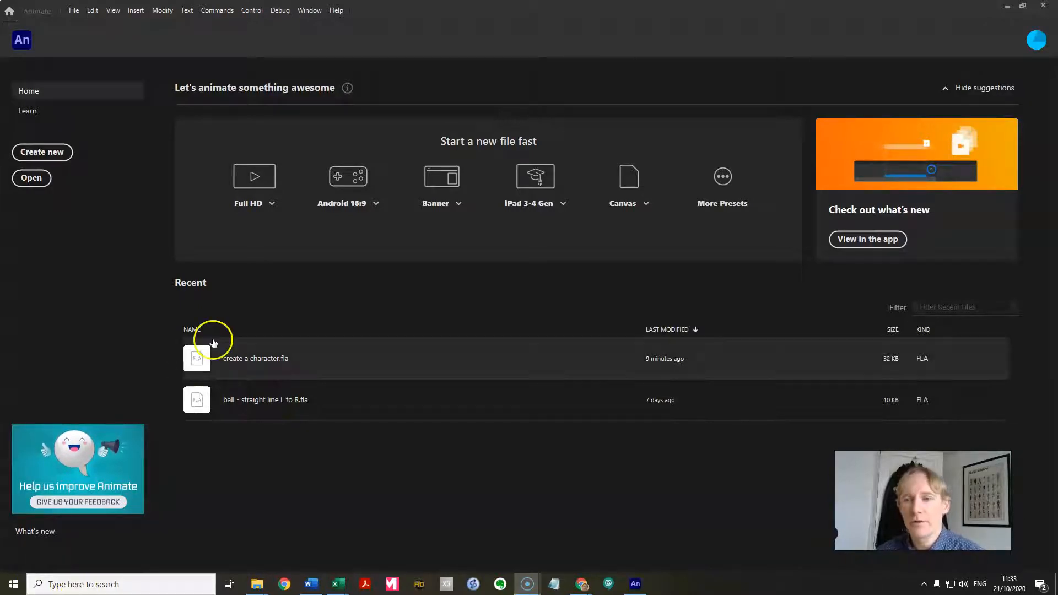
Create a new HD character animation document, 1280 x 720 at 30 fps, with the ActionScript 3.0 platform type
{"action": "left_click", "coordinate": [60, 155]}
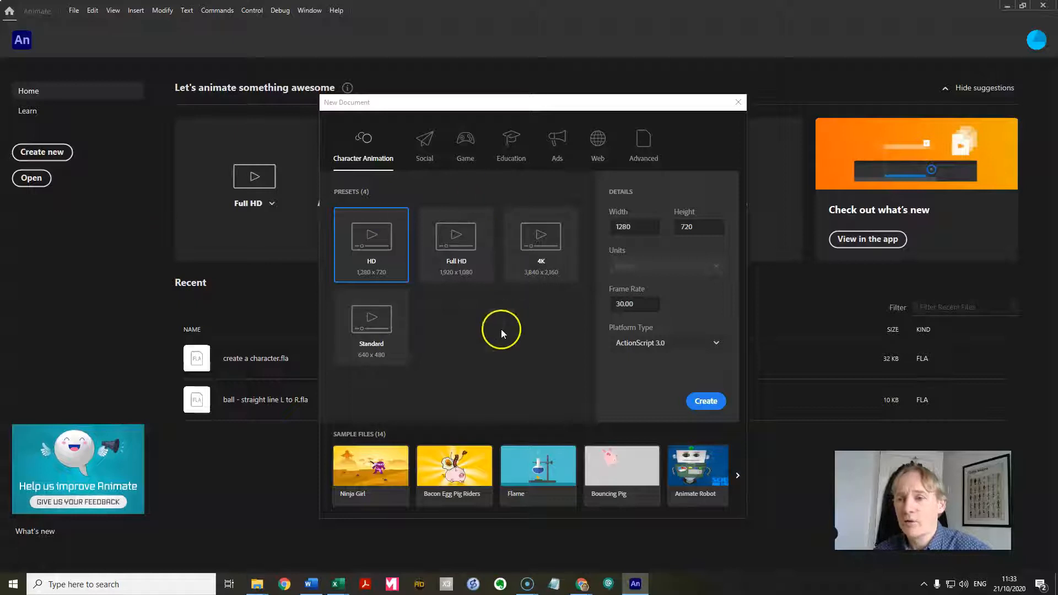
{"action": "mouse_move", "coordinate": [598, 98]}
{"action": "left_mouse_down"}
{"action": "mouse_move", "coordinate": [531, 134]}
{"action": "mouse_move", "coordinate": [594, 95]}
{"action": "left_mouse_up"}
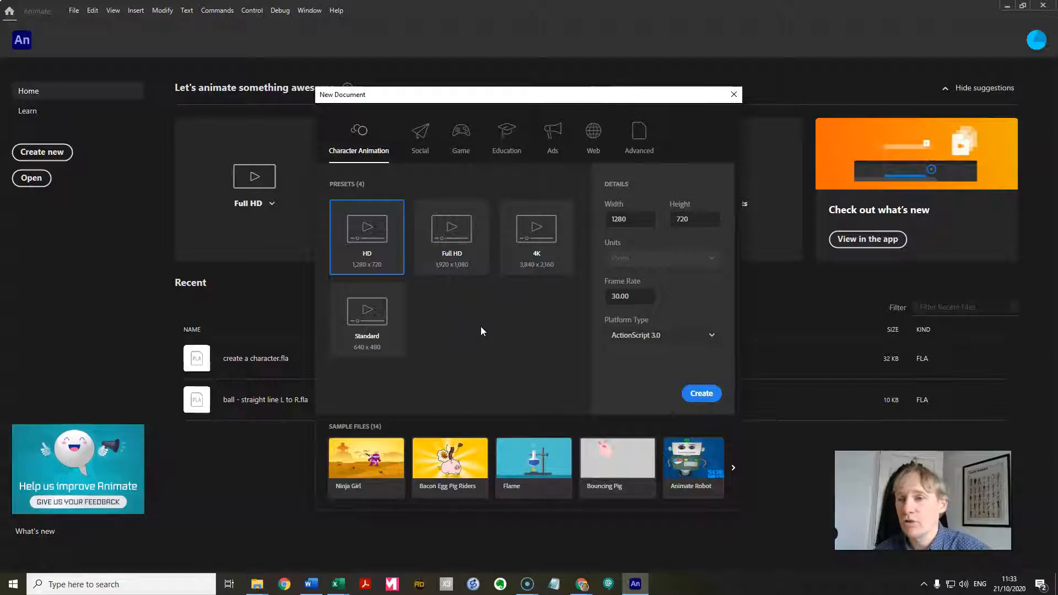
{"action": "left_click", "coordinate": [711, 337]}
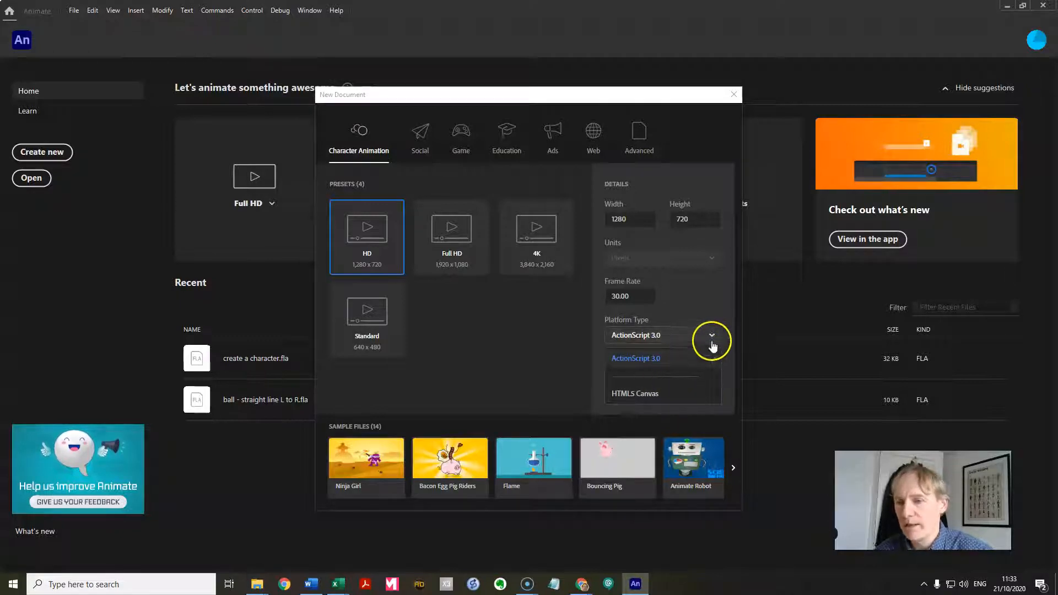
{"action": "left_click", "coordinate": [712, 337]}
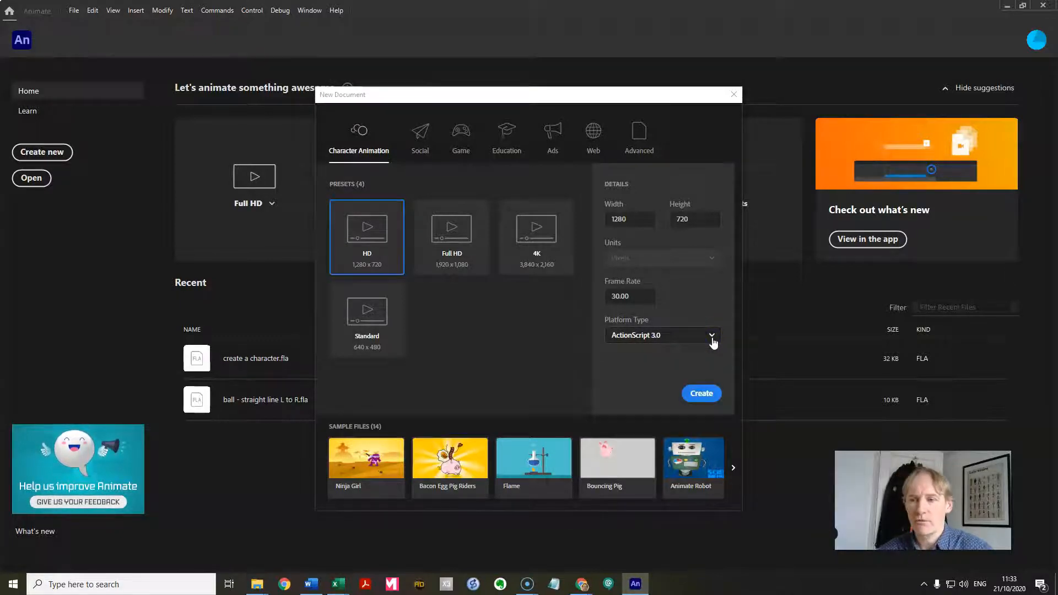
{"action": "left_click", "coordinate": [702, 393]}
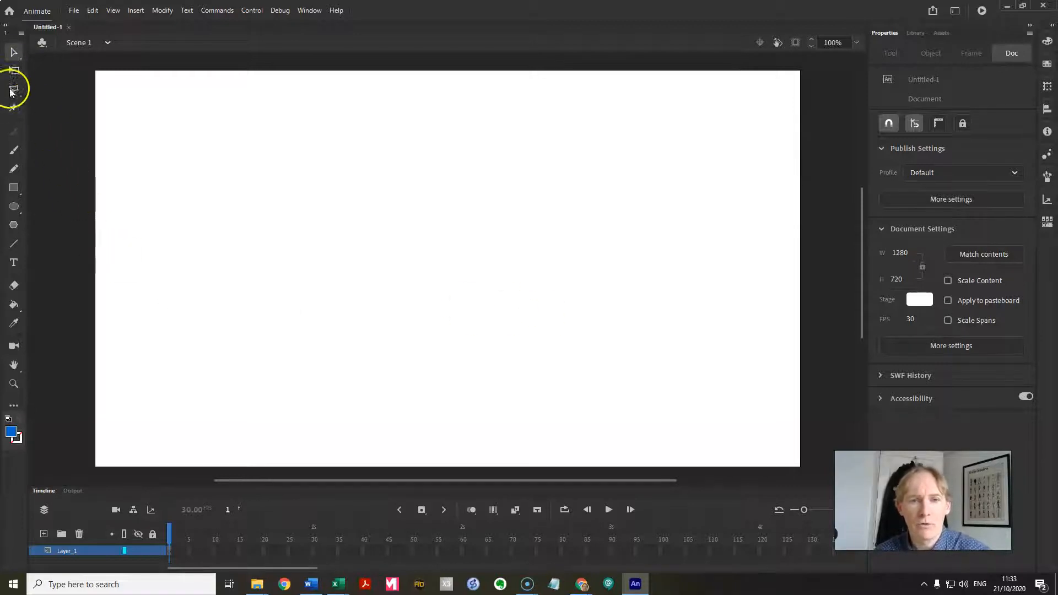
Try the Classic Brush on the stage with a blue loop at size 30 and a much thicker blob beside it
{"action": "left_click", "coordinate": [15, 156]}
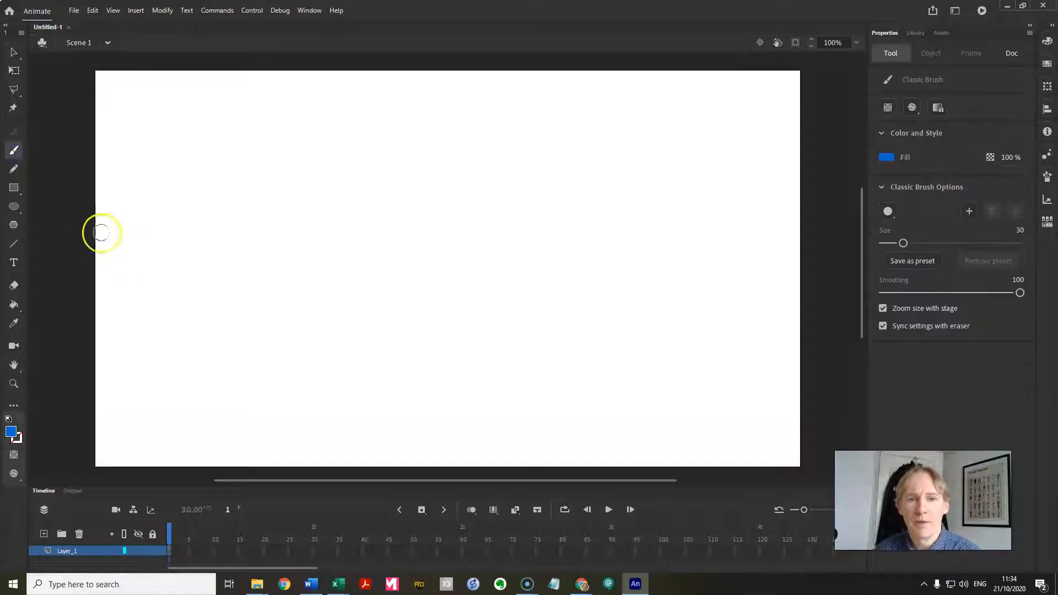
{"action": "mouse_move", "coordinate": [412, 209]}
{"action": "left_mouse_down"}
{"action": "mouse_move", "coordinate": [475, 310]}
{"action": "mouse_move", "coordinate": [345, 252]}
{"action": "left_mouse_up"}
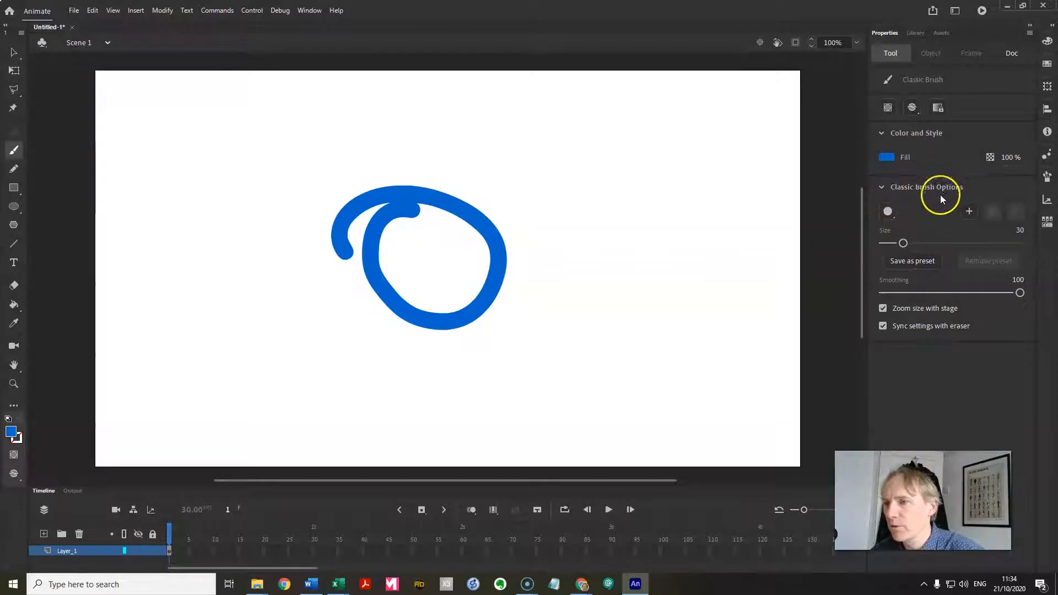
{"action": "left_click_drag", "start_coordinate": [902, 243], "coordinate": [971, 246]}
{"action": "mouse_move", "coordinate": [683, 232]}
{"action": "left_mouse_down"}
{"action": "mouse_move", "coordinate": [629, 195]}
{"action": "mouse_move", "coordinate": [616, 226]}
{"action": "left_mouse_up"}
Reduce the brush size to 1 and paint thin practice loops between the thick strokes
{"action": "left_click_drag", "start_coordinate": [962, 249], "coordinate": [881, 243]}
{"action": "mouse_move", "coordinate": [561, 312]}
{"action": "left_mouse_down"}
{"action": "mouse_move", "coordinate": [603, 356]}
{"action": "mouse_move", "coordinate": [485, 327]}
{"action": "mouse_move", "coordinate": [525, 363]}
{"action": "left_mouse_up"}
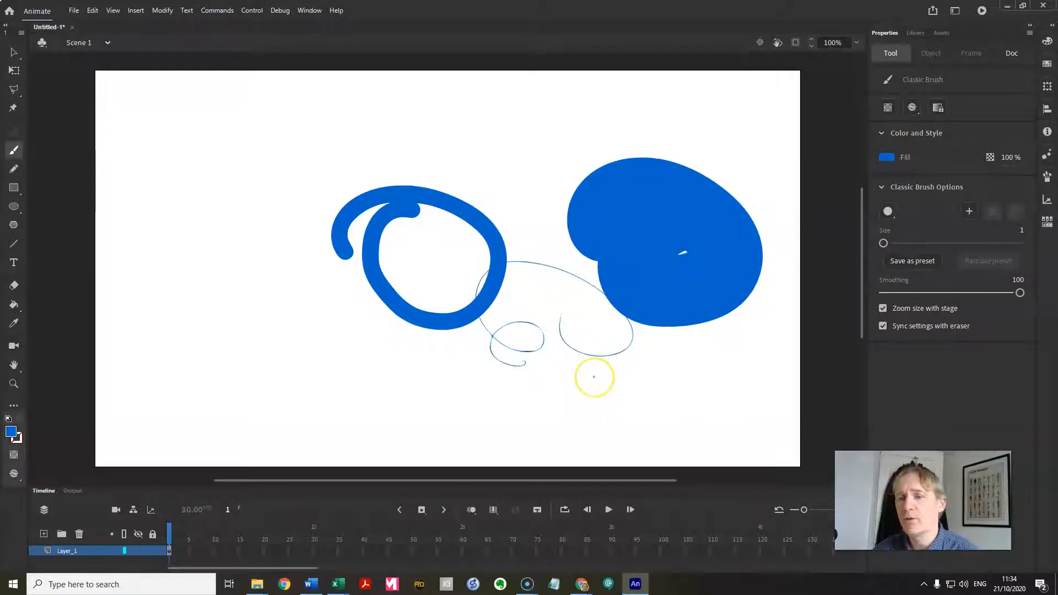
{"action": "mouse_move", "coordinate": [518, 249]}
{"action": "left_mouse_down"}
{"action": "mouse_move", "coordinate": [546, 234]}
{"action": "mouse_move", "coordinate": [454, 220]}
{"action": "mouse_move", "coordinate": [557, 347]}
{"action": "left_mouse_up"}
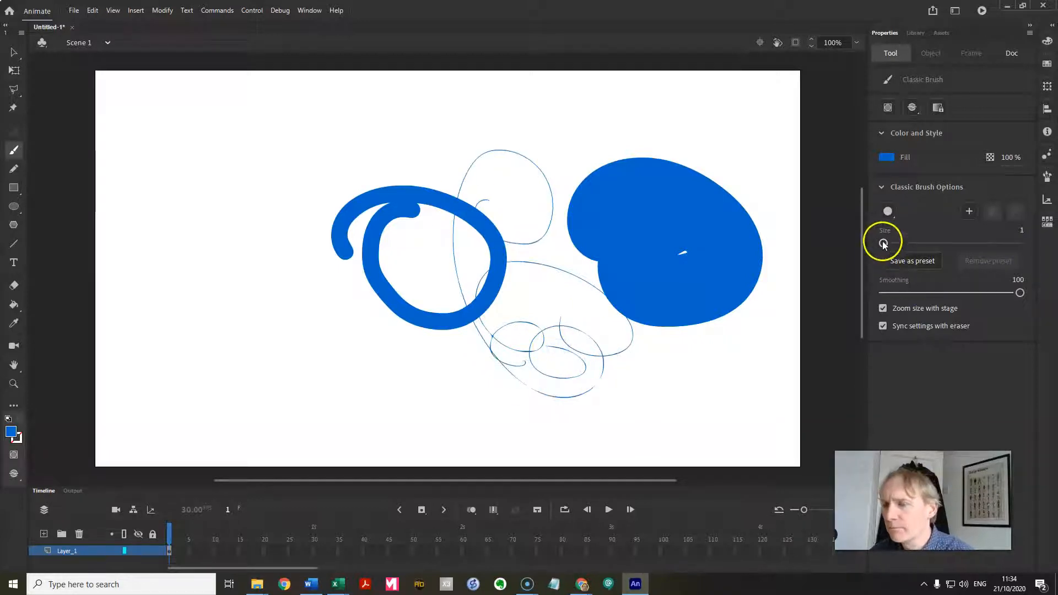
Set the brush size to 22 and clear all practice strokes from the stage
{"action": "left_click_drag", "start_coordinate": [883, 243], "coordinate": [897, 244]}
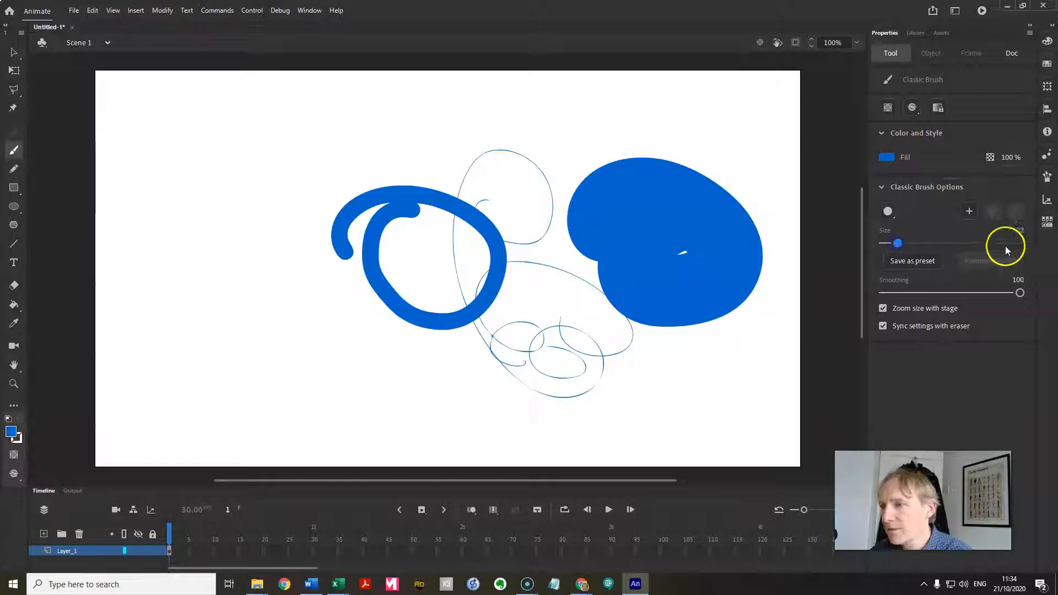
{"action": "mouse_move", "coordinate": [719, 346]}
{"action": "left_mouse_down"}
{"action": "mouse_move", "coordinate": [768, 349]}
{"action": "mouse_move", "coordinate": [744, 355]}
{"action": "left_mouse_up"}
{"action": "left_click", "coordinate": [79, 534]}
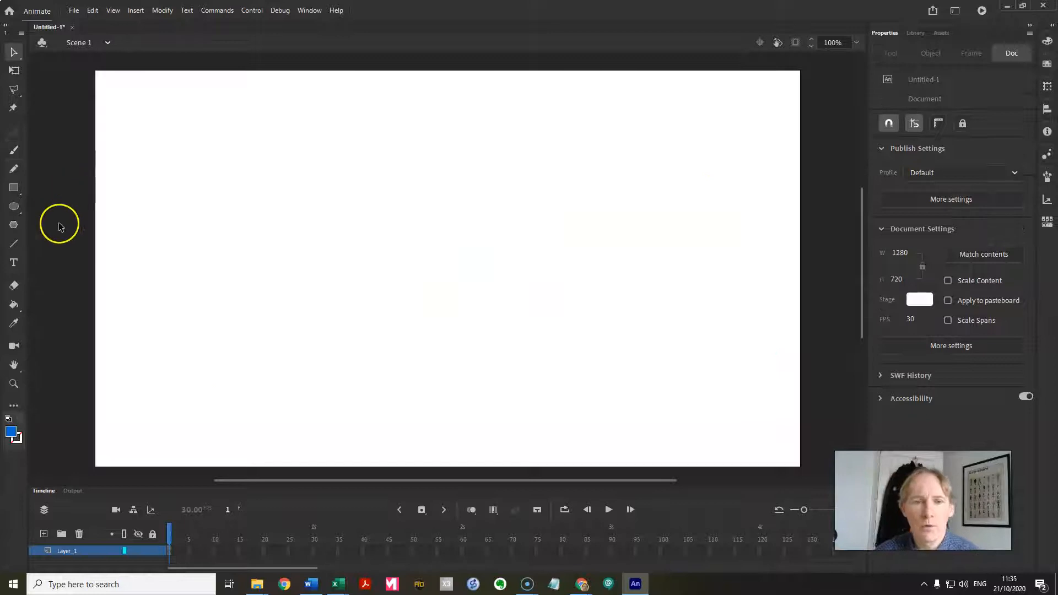
Paint a blue circle outline with the Classic Brush near the stage's left edge in frame 1
{"action": "left_click", "coordinate": [14, 150]}
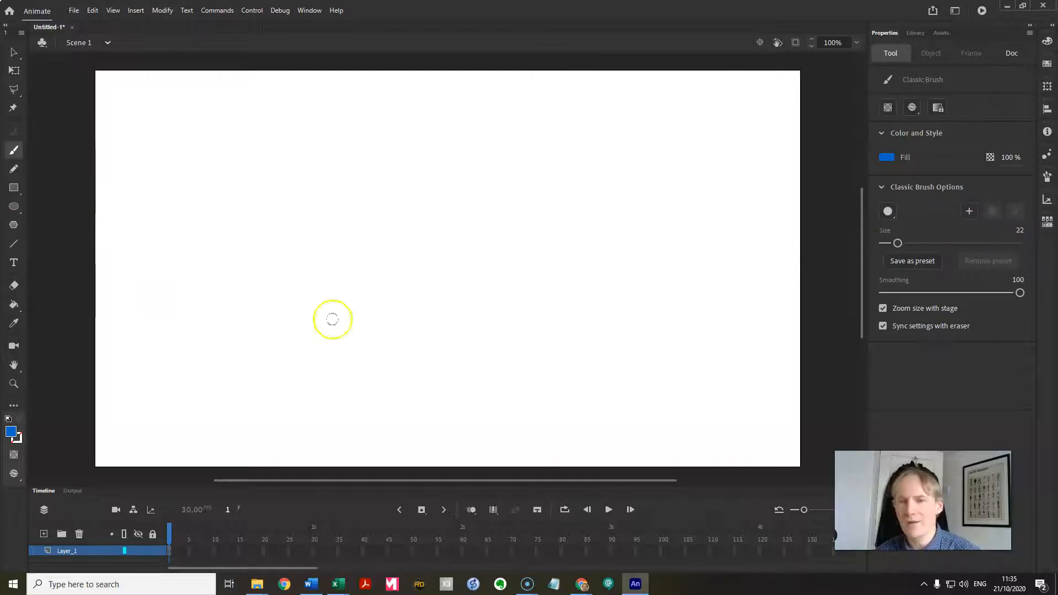
{"action": "mouse_move", "coordinate": [173, 247]}
{"action": "left_mouse_down"}
{"action": "mouse_move", "coordinate": [126, 260]}
{"action": "mouse_move", "coordinate": [119, 289]}
{"action": "mouse_move", "coordinate": [138, 305]}
{"action": "mouse_move", "coordinate": [166, 309]}
{"action": "mouse_move", "coordinate": [192, 293]}
{"action": "mouse_move", "coordinate": [191, 263]}
{"action": "mouse_move", "coordinate": [156, 245]}
{"action": "left_mouse_up"}
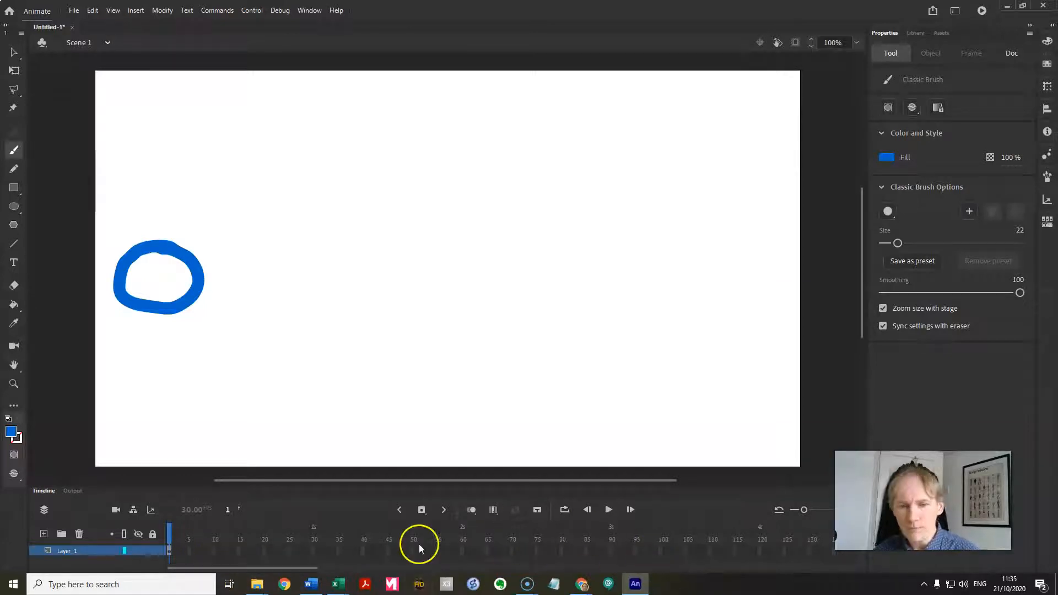
Make the timeline area taller and magnify its frames so individual frames are easier to select
{"action": "left_click_drag", "start_coordinate": [227, 488], "coordinate": [260, 449]}
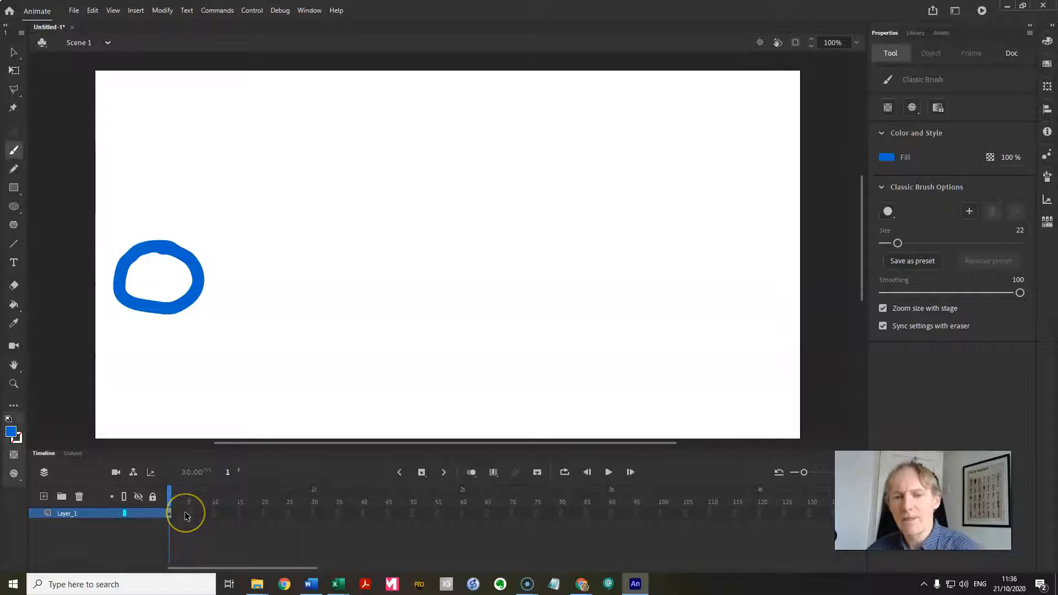
{"action": "left_click", "coordinate": [171, 514]}
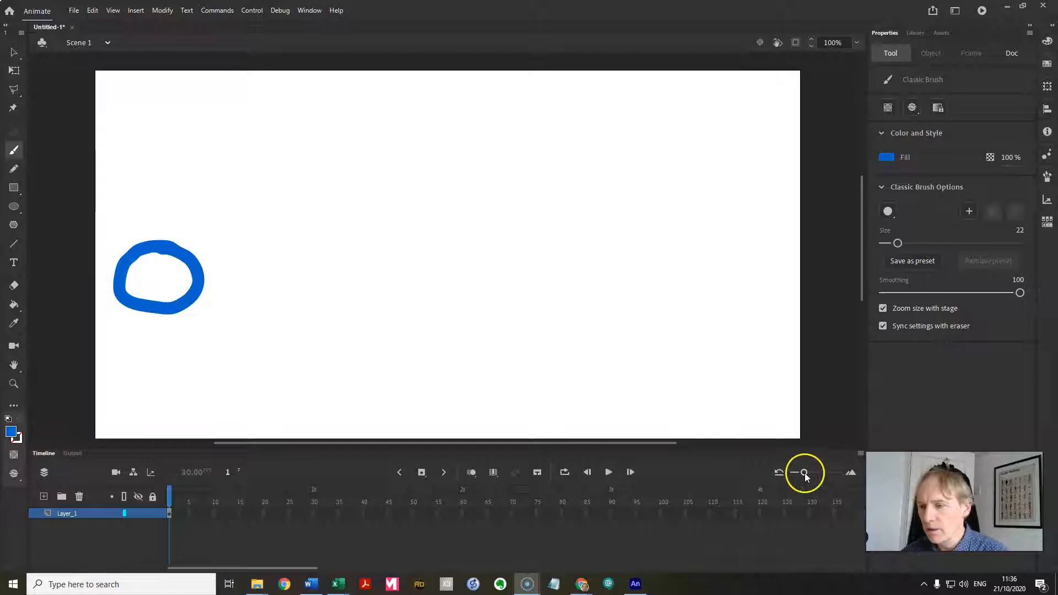
{"action": "left_click_drag", "start_coordinate": [805, 476], "coordinate": [822, 476]}
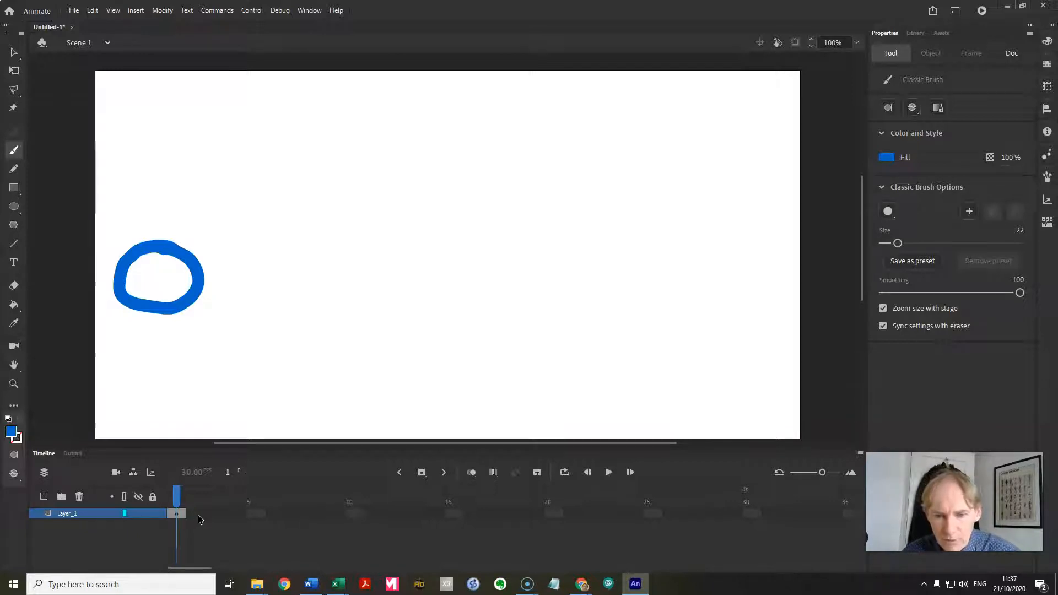
Insert a keyframe at frame 2 of Layer_1
{"action": "left_click_drag", "start_coordinate": [177, 499], "coordinate": [194, 502]}
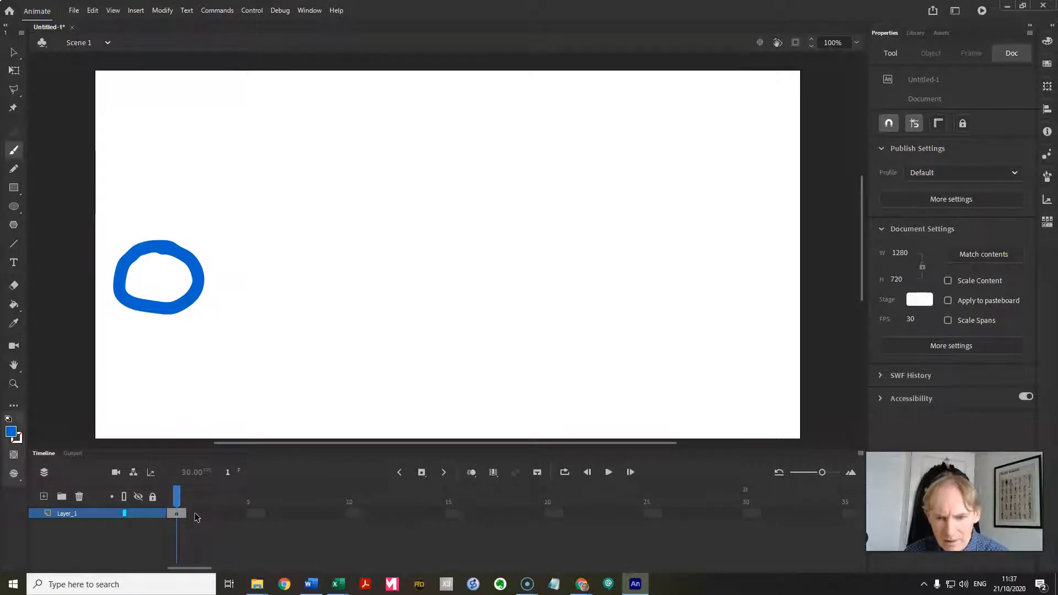
{"action": "left_click", "coordinate": [197, 515]}
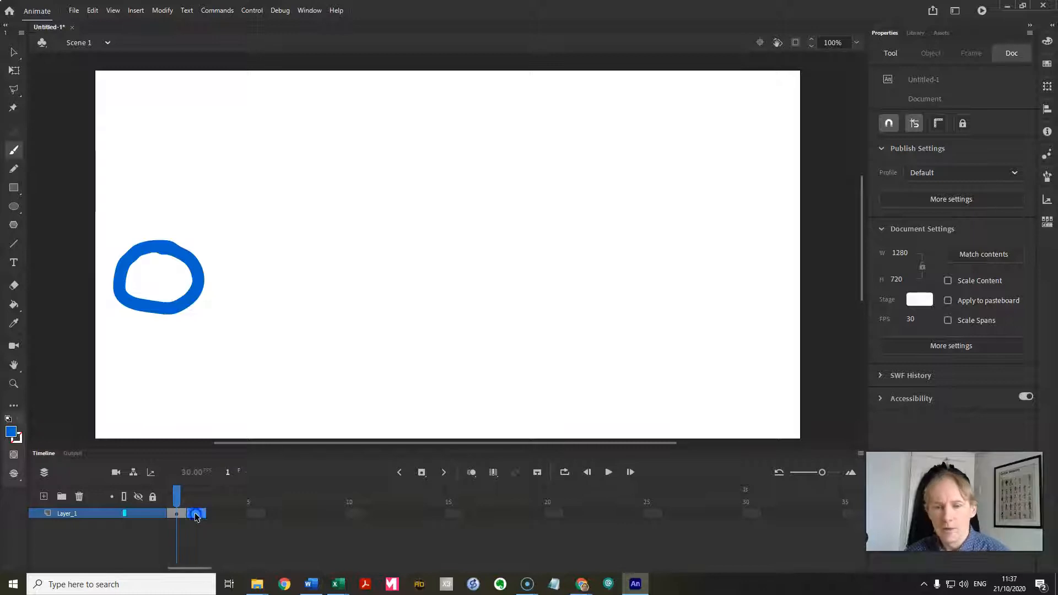
{"action": "left_click_drag", "start_coordinate": [195, 515], "coordinate": [268, 519]}
{"action": "left_click", "coordinate": [198, 518]}
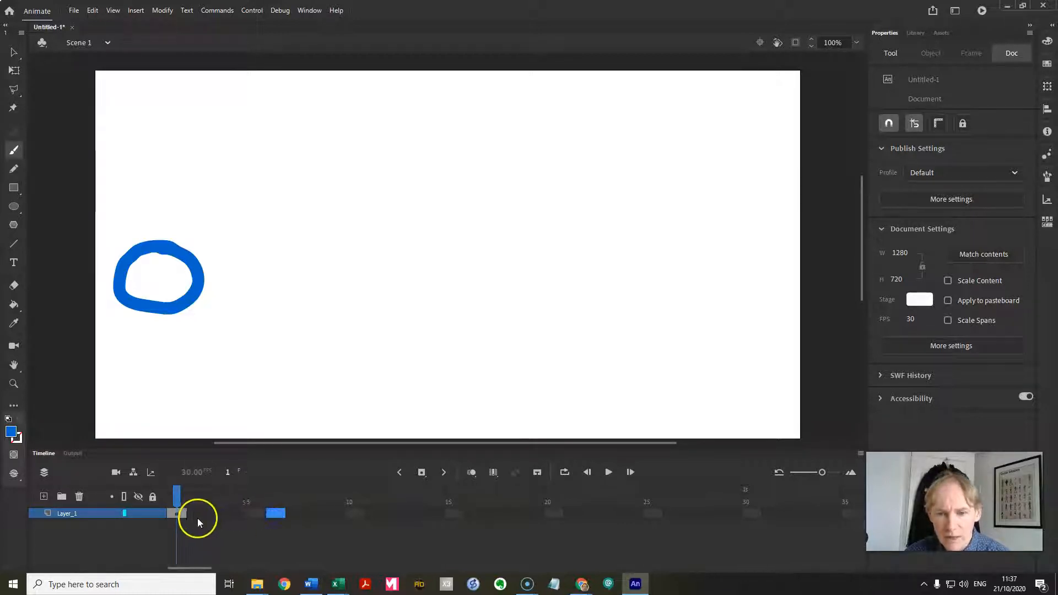
{"action": "left_click", "coordinate": [194, 515]}
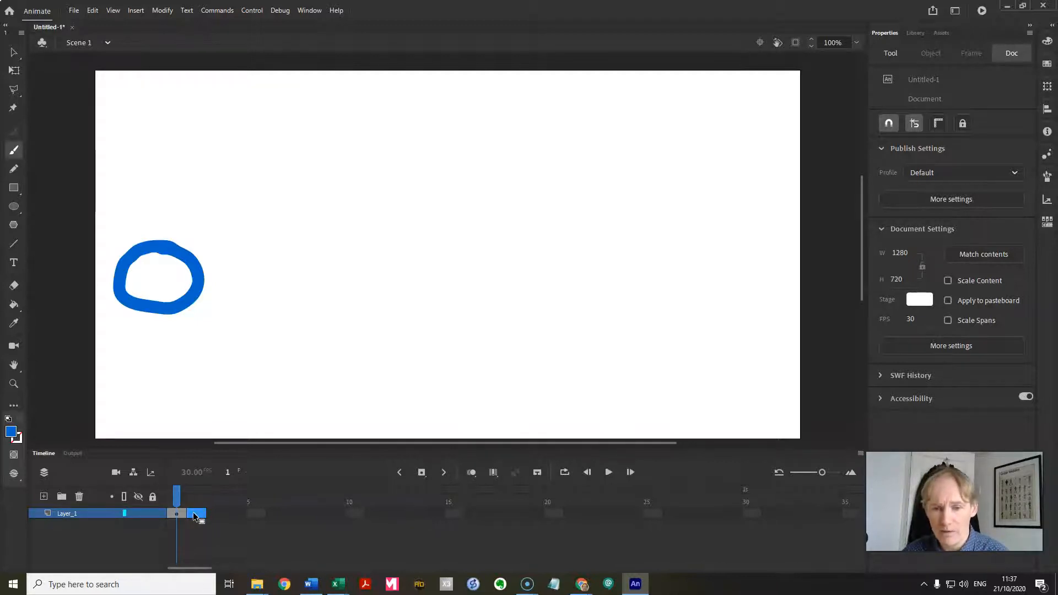
{"action": "right_click", "coordinate": [194, 516]}
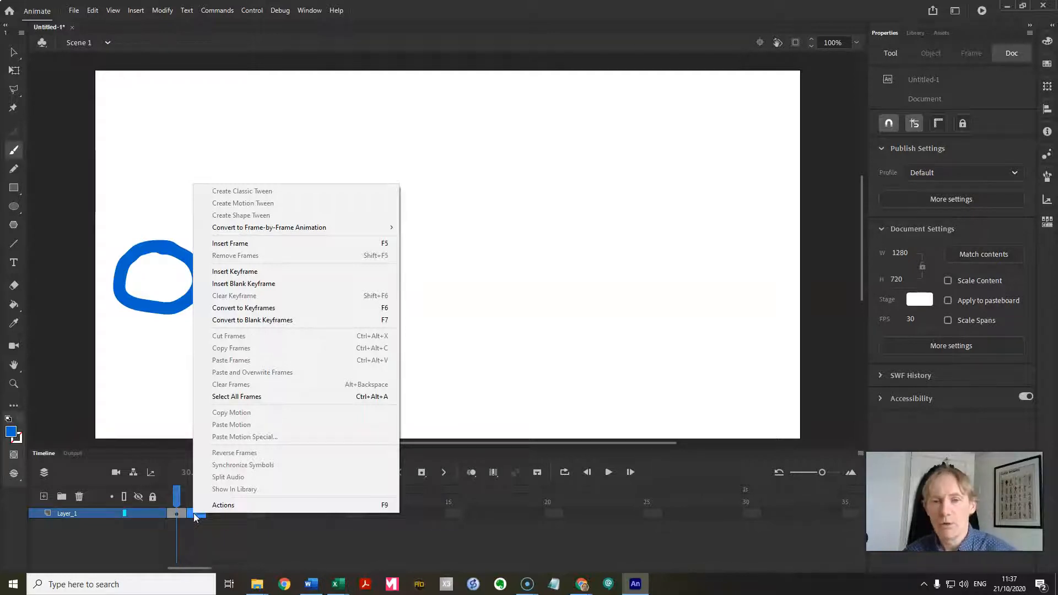
{"action": "left_click", "coordinate": [270, 272]}
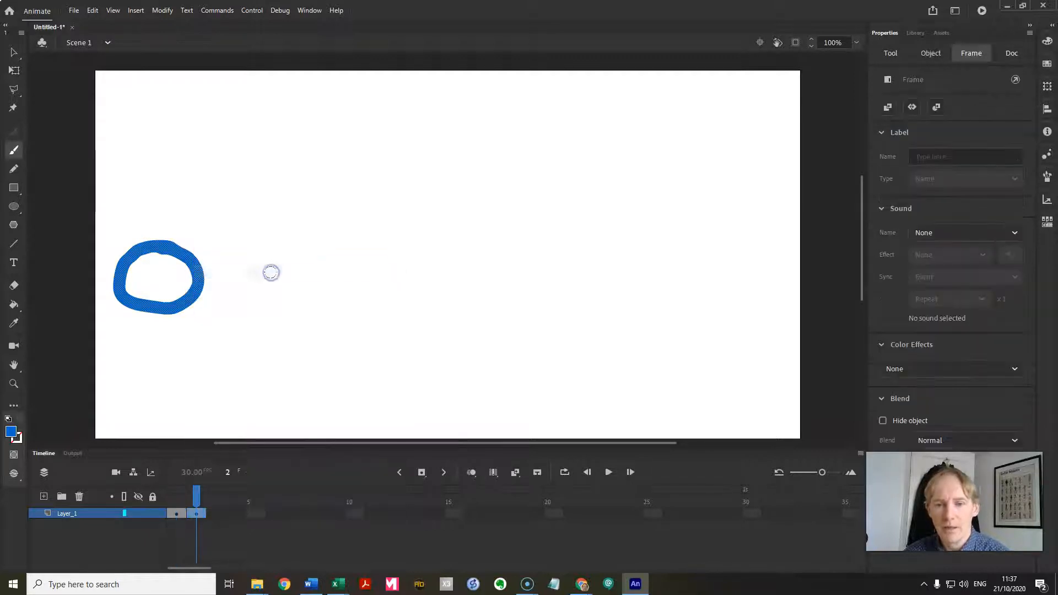
Compare frames 1 and 2, and clear the copied circle from frame 2
{"action": "left_click", "coordinate": [198, 497]}
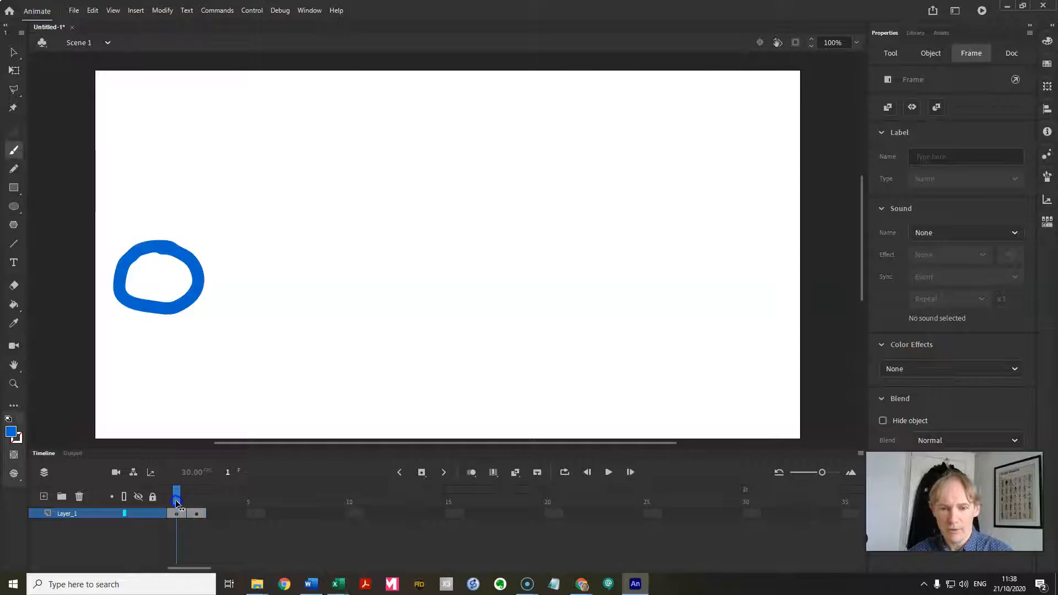
{"action": "left_click", "coordinate": [229, 557]}
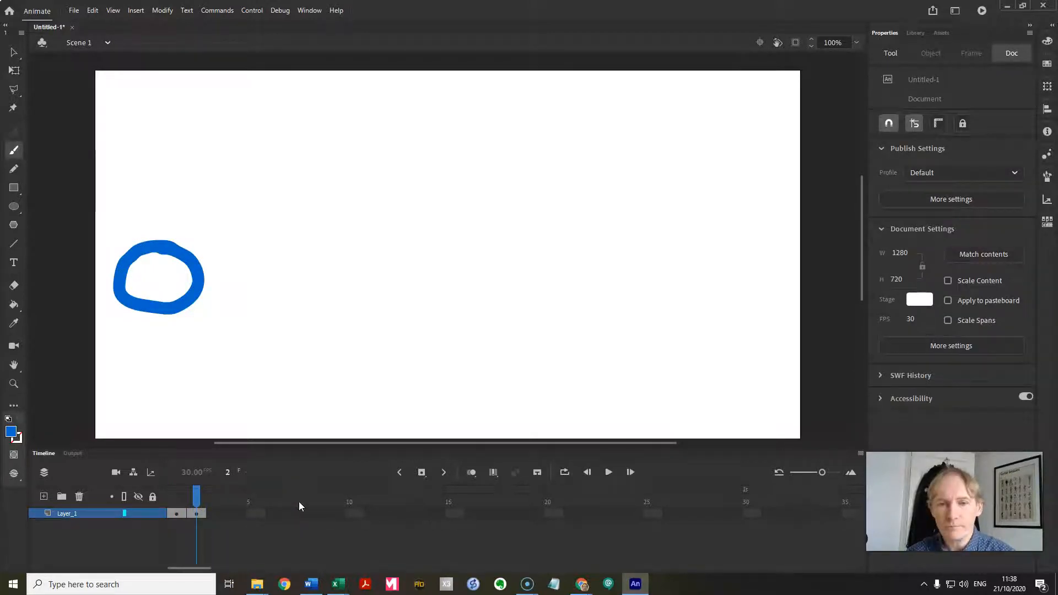
{"action": "left_click", "coordinate": [215, 477]}
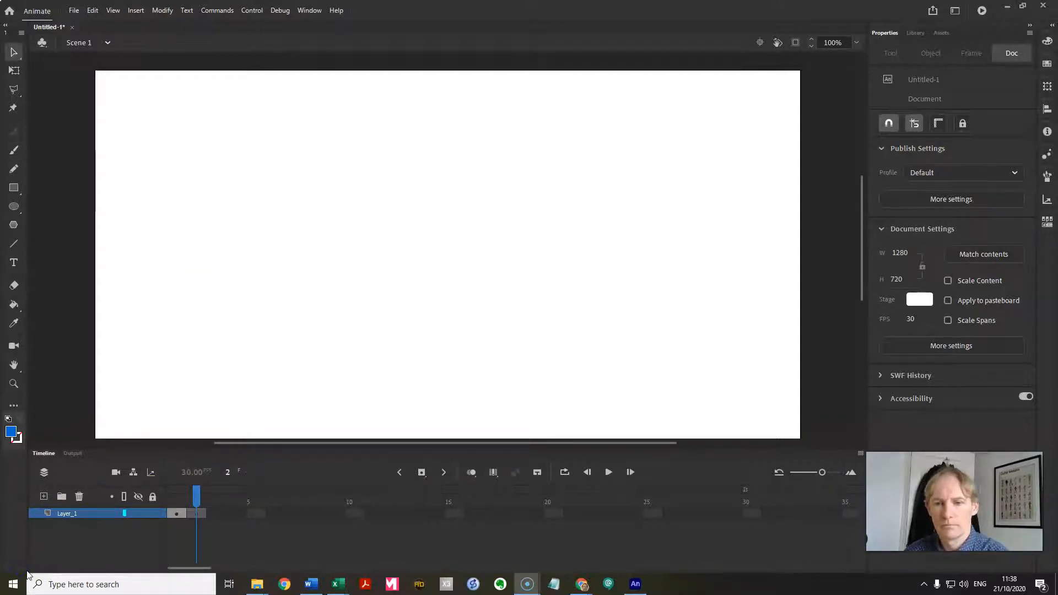
{"action": "left_click", "coordinate": [360, 517]}
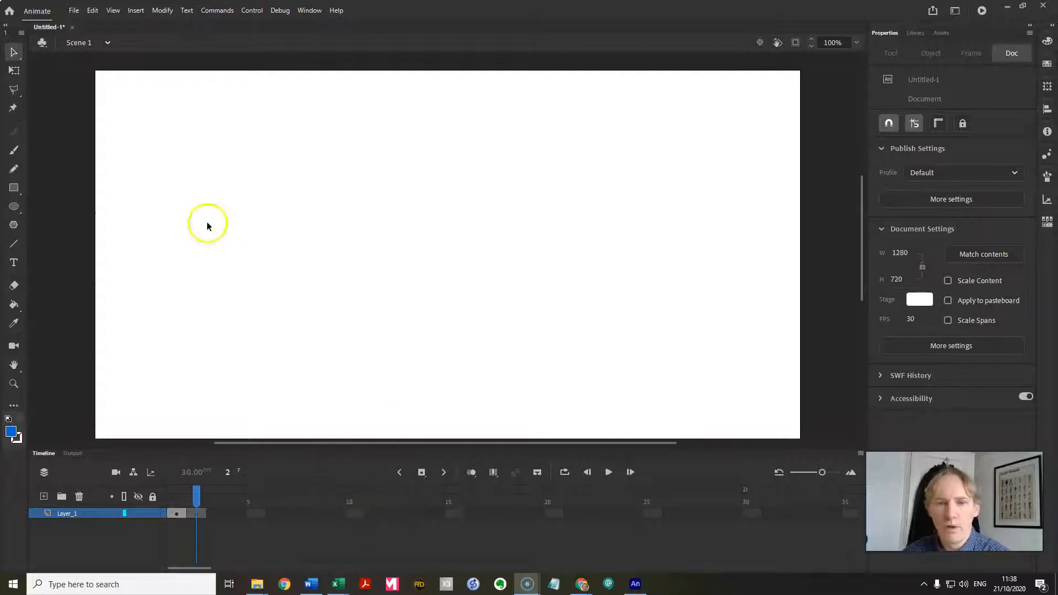
Paint a blue circle in frame 2 with the Classic Brush, slightly right of the circle in frame 1
{"action": "left_click", "coordinate": [16, 153]}
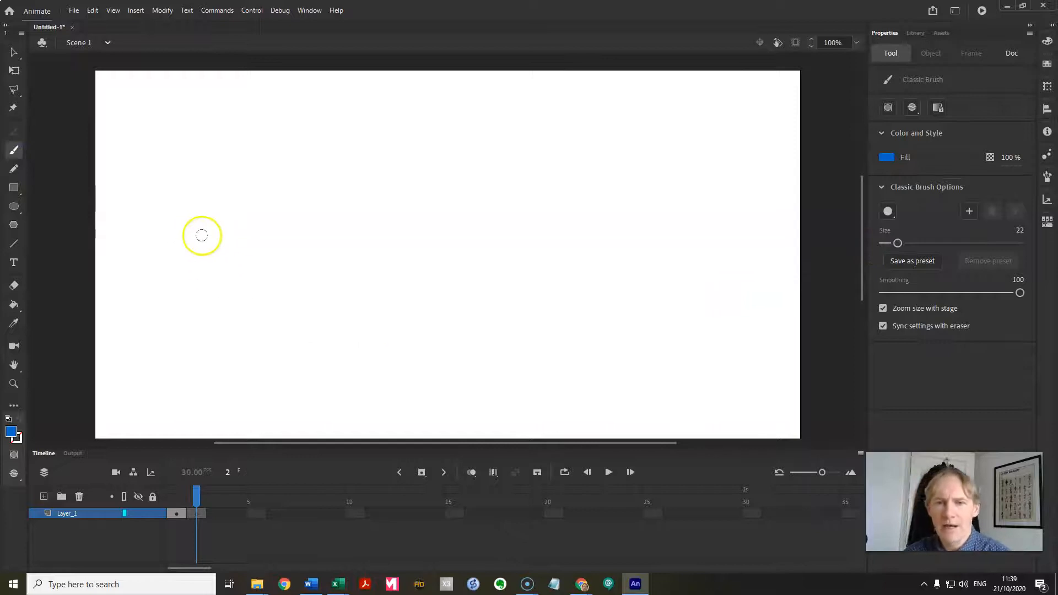
{"action": "mouse_move", "coordinate": [211, 227]}
{"action": "left_mouse_down"}
{"action": "mouse_move", "coordinate": [179, 233]}
{"action": "mouse_move", "coordinate": [164, 254]}
{"action": "mouse_move", "coordinate": [171, 288]}
{"action": "mouse_move", "coordinate": [221, 295]}
{"action": "mouse_move", "coordinate": [238, 276]}
{"action": "mouse_move", "coordinate": [207, 234]}
{"action": "left_mouse_up"}
{"action": "mouse_move", "coordinate": [199, 495]}
{"action": "left_mouse_down"}
{"action": "mouse_move", "coordinate": [176, 502]}
{"action": "mouse_move", "coordinate": [198, 501]}
{"action": "left_mouse_up"}
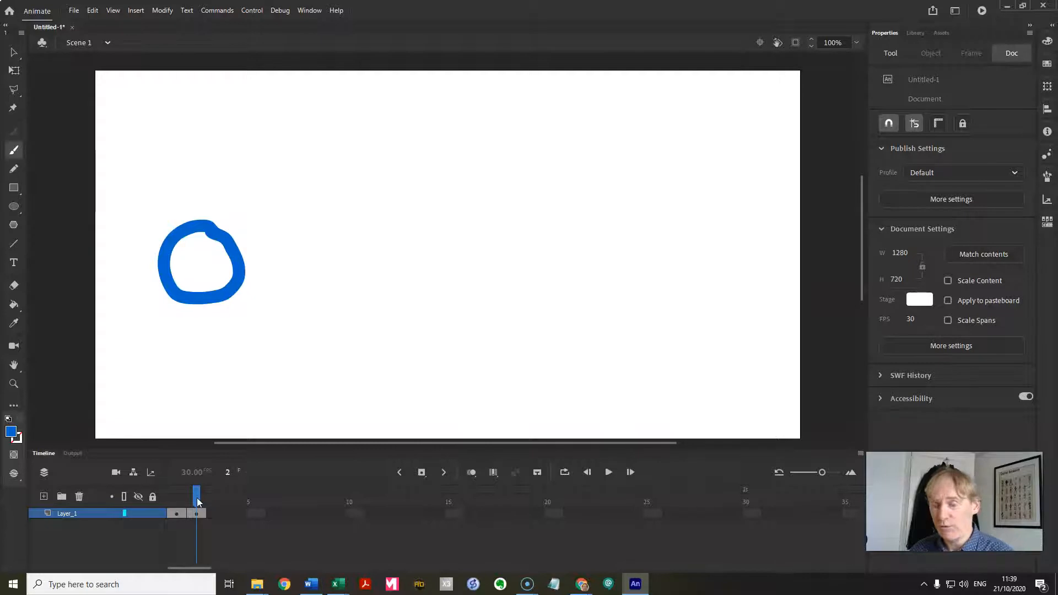
Insert a keyframe at frame 3 and replace its copied circle with one painted a little farther right
{"action": "right_click", "coordinate": [221, 516]}
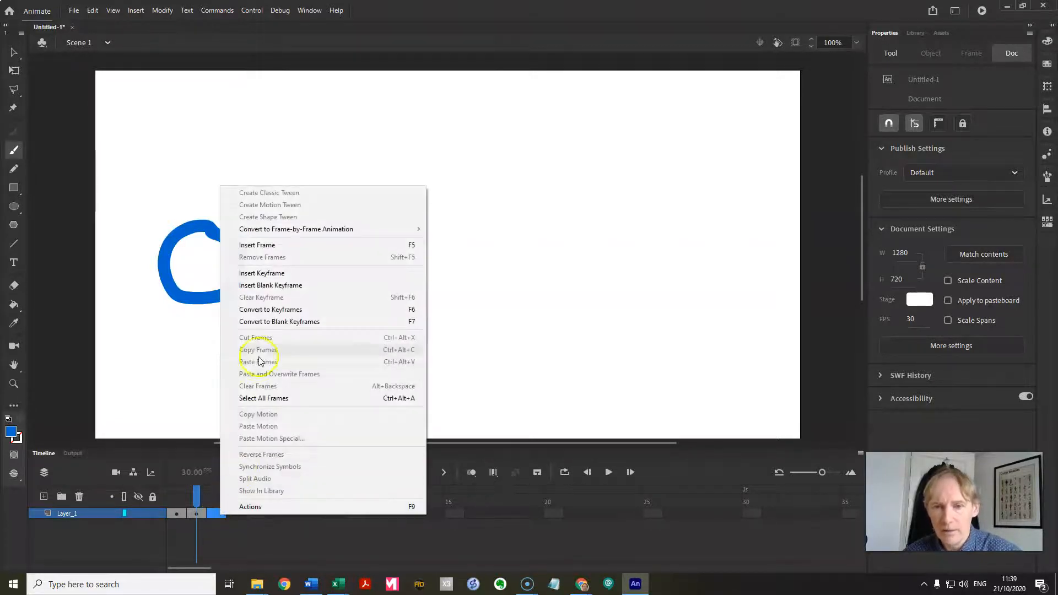
{"action": "left_click", "coordinate": [291, 275]}
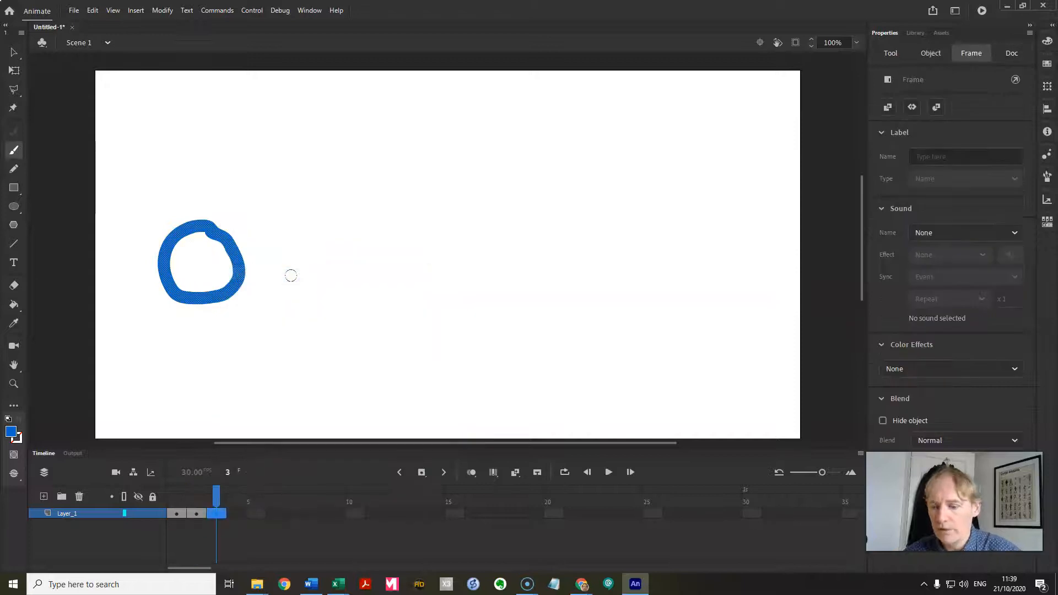
{"action": "mouse_move", "coordinate": [265, 227]}
{"action": "left_mouse_down"}
{"action": "mouse_move", "coordinate": [219, 256]}
{"action": "mouse_move", "coordinate": [238, 296]}
{"action": "mouse_move", "coordinate": [275, 283]}
{"action": "mouse_move", "coordinate": [281, 243]}
{"action": "mouse_move", "coordinate": [266, 224]}
{"action": "left_mouse_up"}
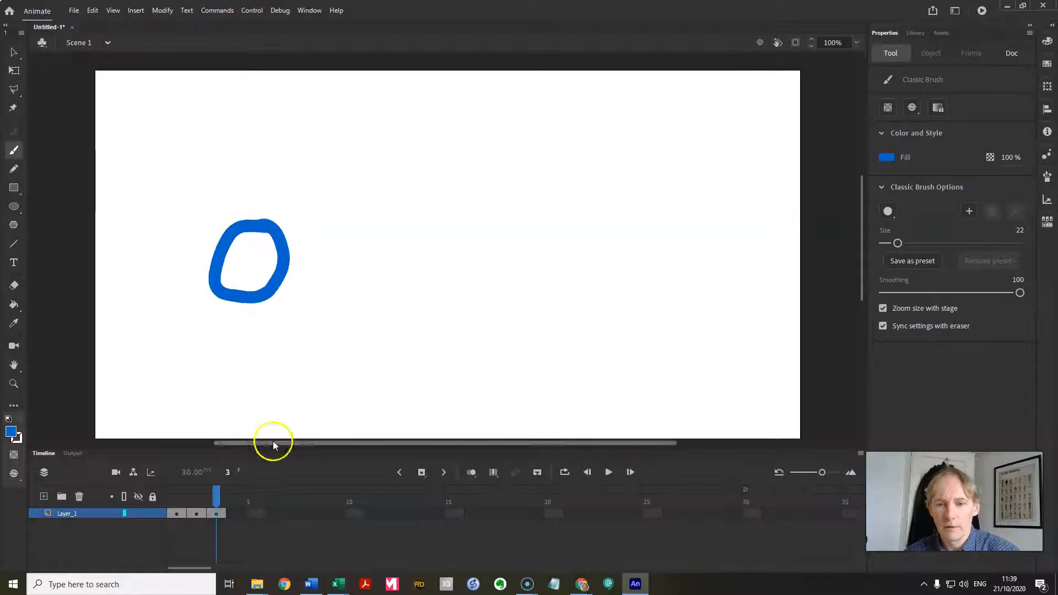
Insert a keyframe at frame 4 and replace its copied circle with a blue one painted slightly farther right
{"action": "right_click", "coordinate": [236, 514]}
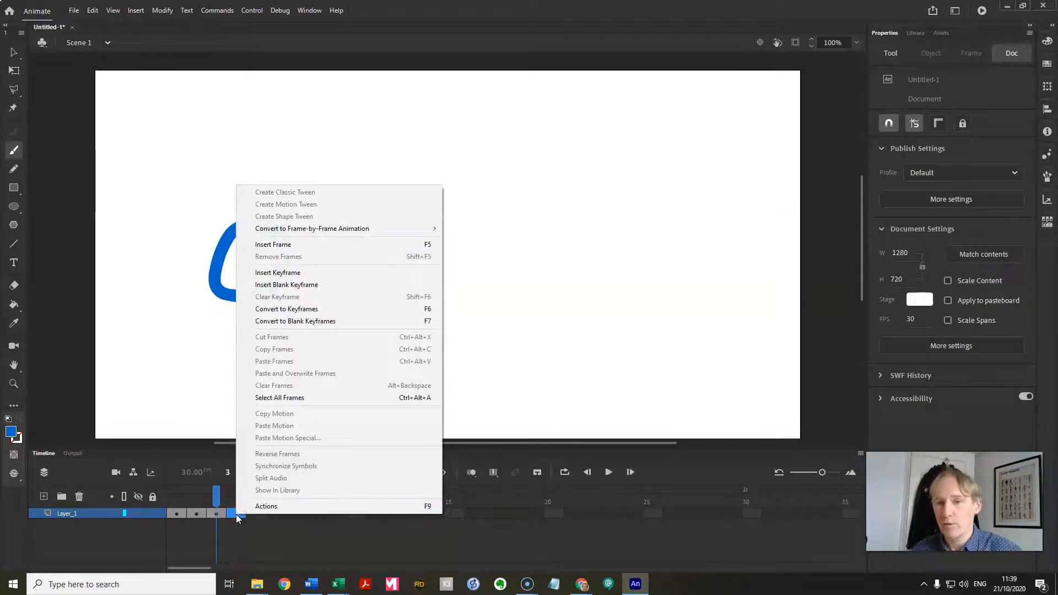
{"action": "left_click", "coordinate": [307, 272]}
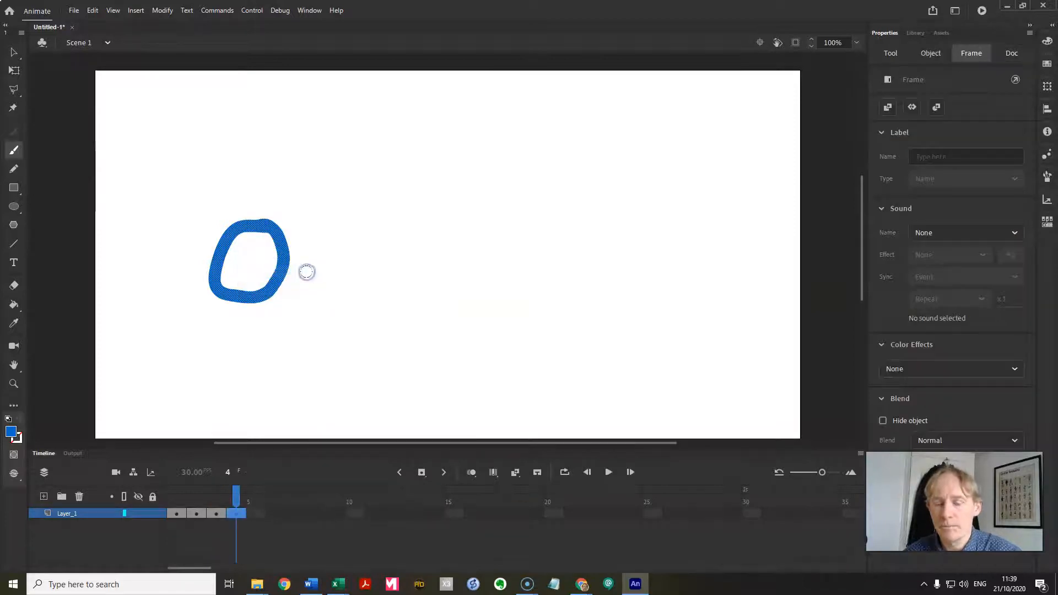
{"action": "key", "text": "Delete"}
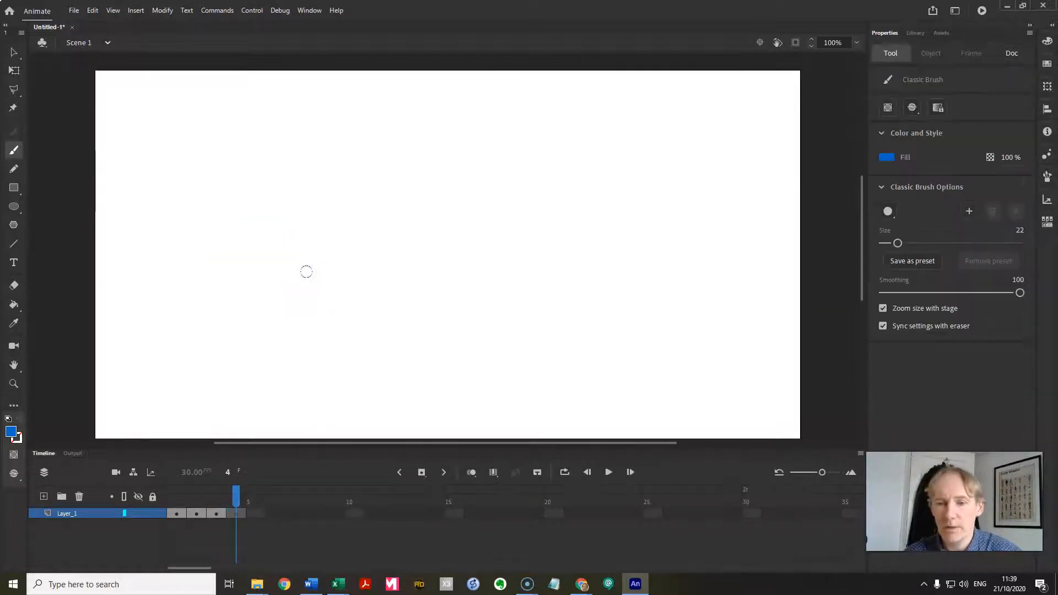
{"action": "mouse_move", "coordinate": [307, 248]}
{"action": "left_mouse_down"}
{"action": "mouse_move", "coordinate": [271, 251]}
{"action": "mouse_move", "coordinate": [282, 308]}
{"action": "mouse_move", "coordinate": [342, 290]}
{"action": "mouse_move", "coordinate": [308, 240]}
{"action": "left_mouse_up"}
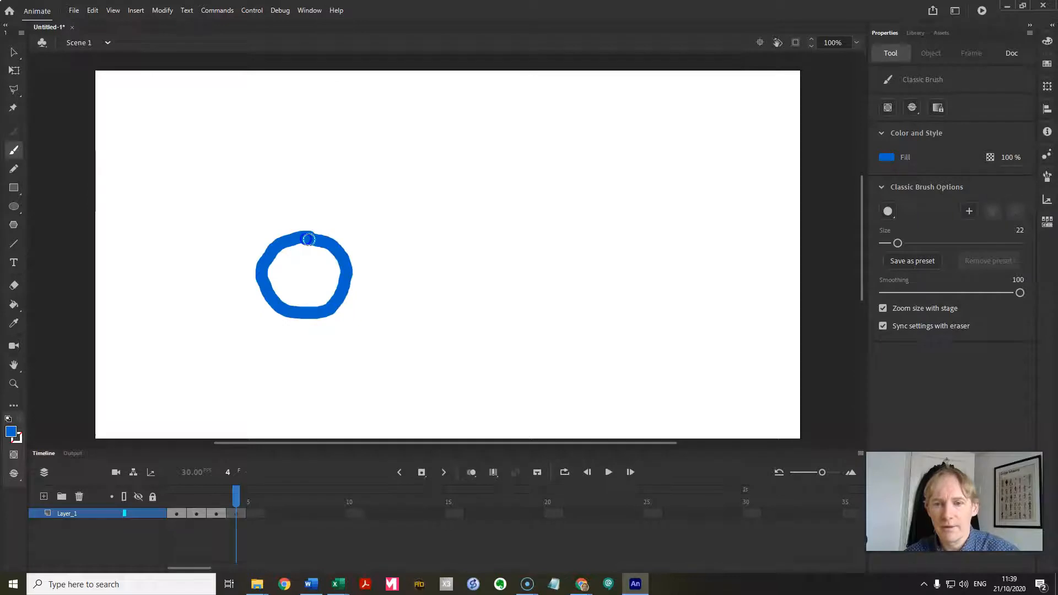
Insert a keyframe at frame 5 and replace its copied circle with a blue one painted a bit farther right
{"action": "right_click", "coordinate": [253, 515]}
{"action": "left_click", "coordinate": [336, 272]}
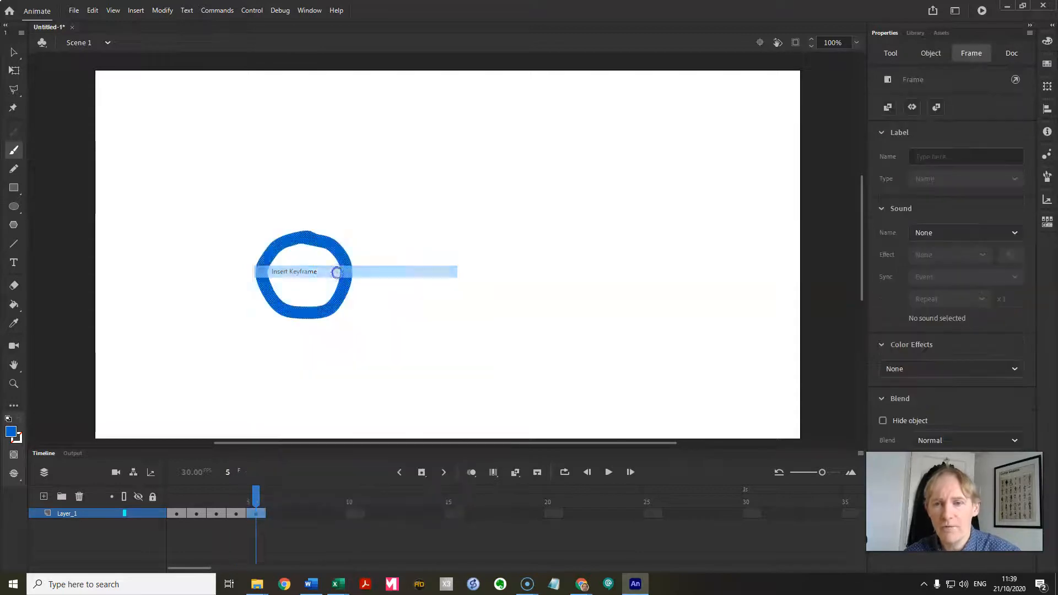
{"action": "key", "text": "Delete"}
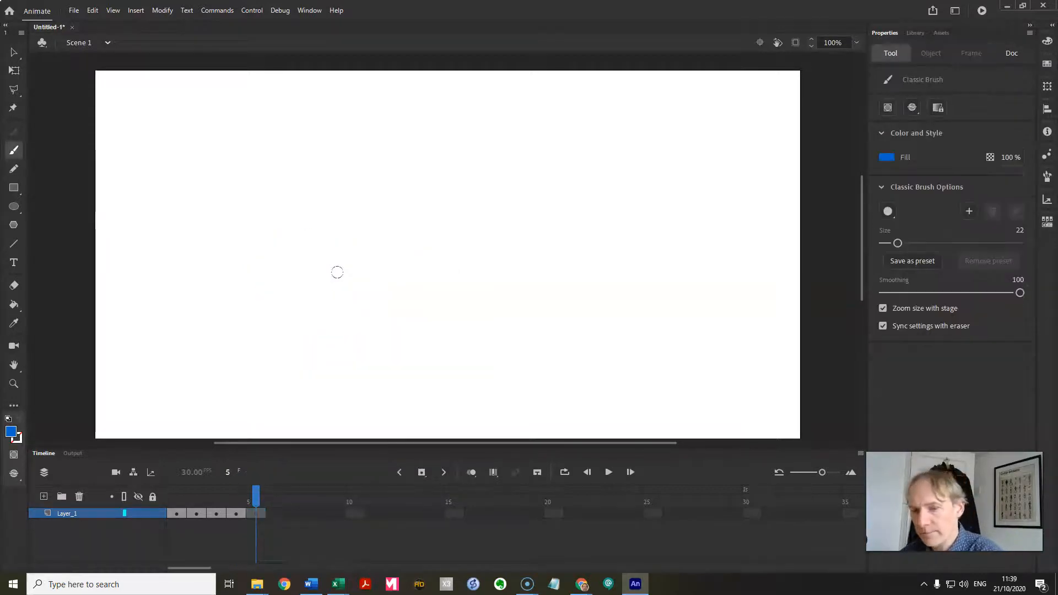
{"action": "mouse_move", "coordinate": [364, 247]}
{"action": "left_mouse_down"}
{"action": "mouse_move", "coordinate": [325, 254]}
{"action": "mouse_move", "coordinate": [314, 309]}
{"action": "mouse_move", "coordinate": [377, 313]}
{"action": "mouse_move", "coordinate": [360, 252]}
{"action": "left_mouse_up"}
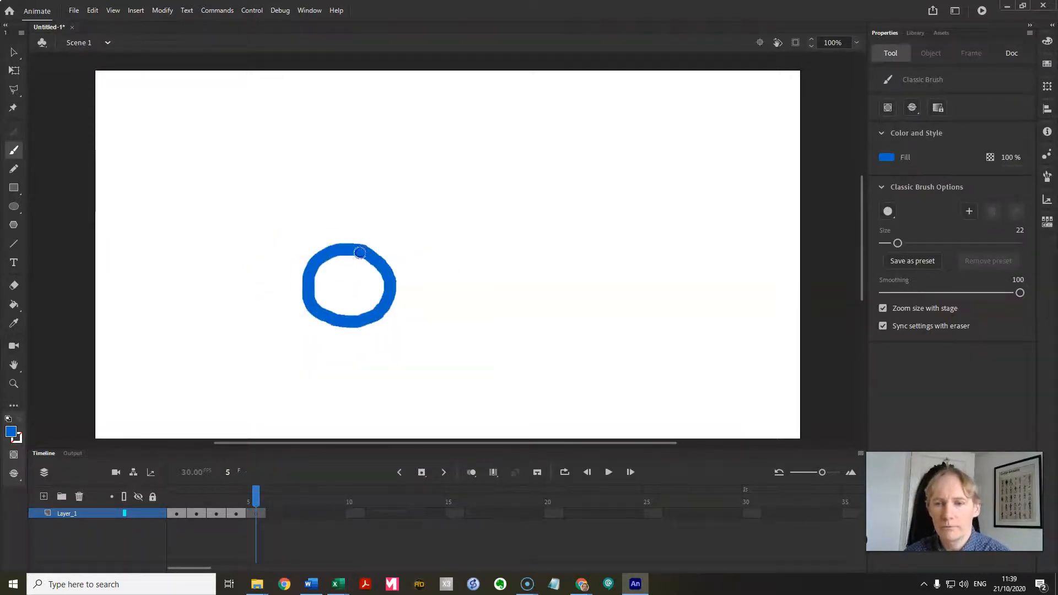
Insert a keyframe at frame 6 and replace its copied circle with a blue one painted farther right again
{"action": "right_click", "coordinate": [276, 515]}
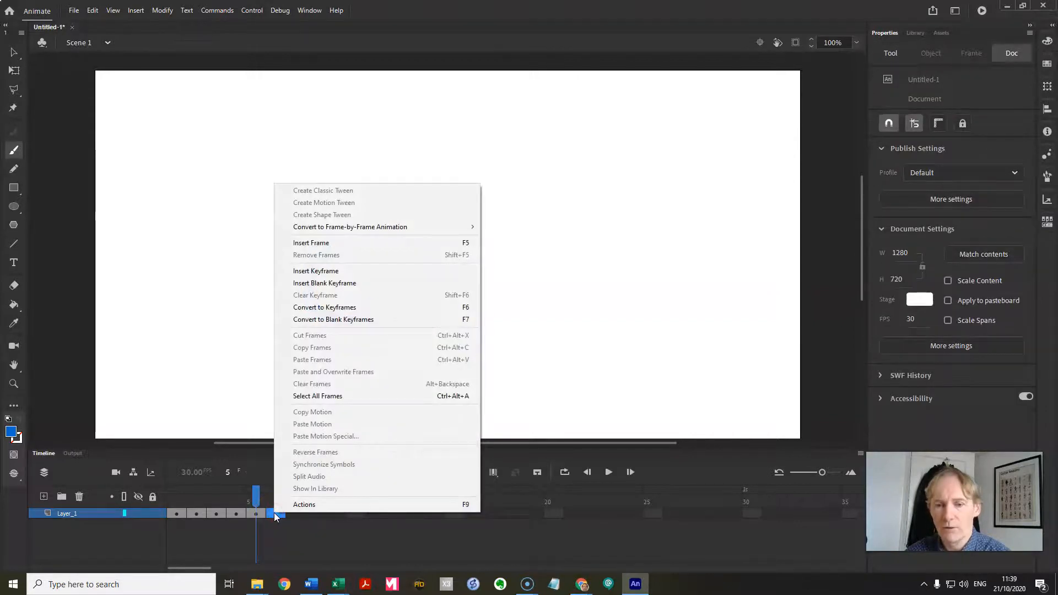
{"action": "left_click", "coordinate": [351, 271]}
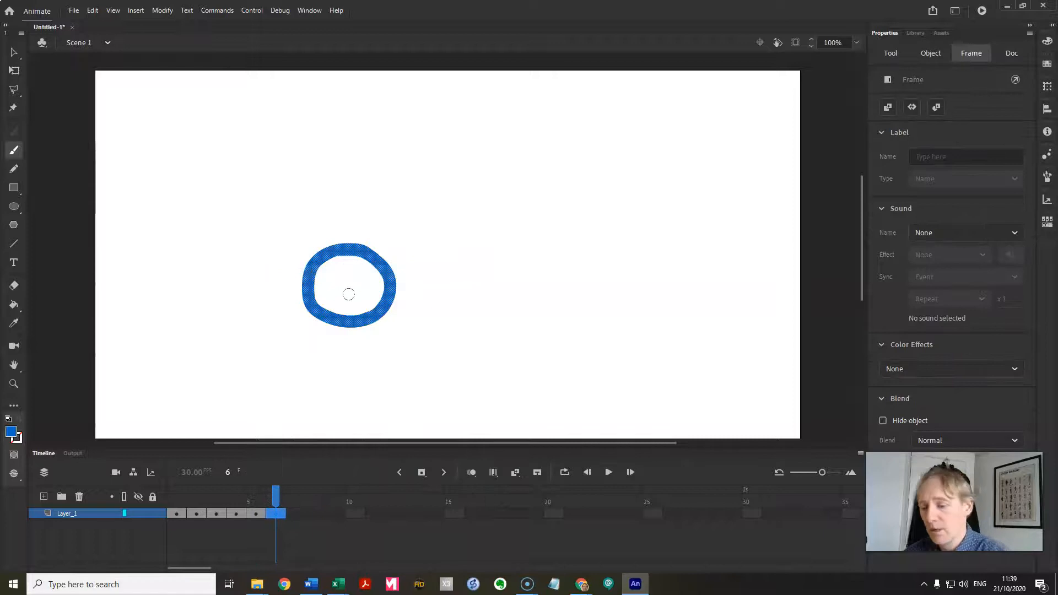
{"action": "key", "text": "Delete"}
{"action": "mouse_move", "coordinate": [420, 239]}
{"action": "left_mouse_down"}
{"action": "mouse_move", "coordinate": [379, 242]}
{"action": "mouse_move", "coordinate": [360, 288]}
{"action": "mouse_move", "coordinate": [415, 293]}
{"action": "mouse_move", "coordinate": [417, 249]}
{"action": "left_mouse_up"}
Scrub through frames 1 to 6 and play the animation to check the circle's movement
{"action": "left_click_drag", "start_coordinate": [276, 495], "coordinate": [176, 504]}
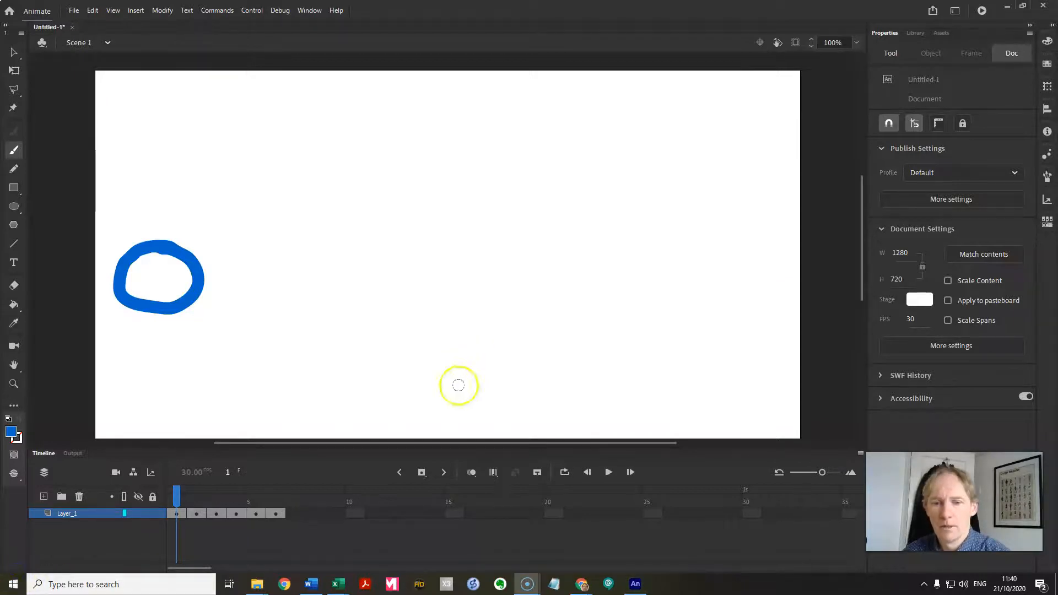
{"action": "left_click_drag", "start_coordinate": [176, 498], "coordinate": [280, 500]}
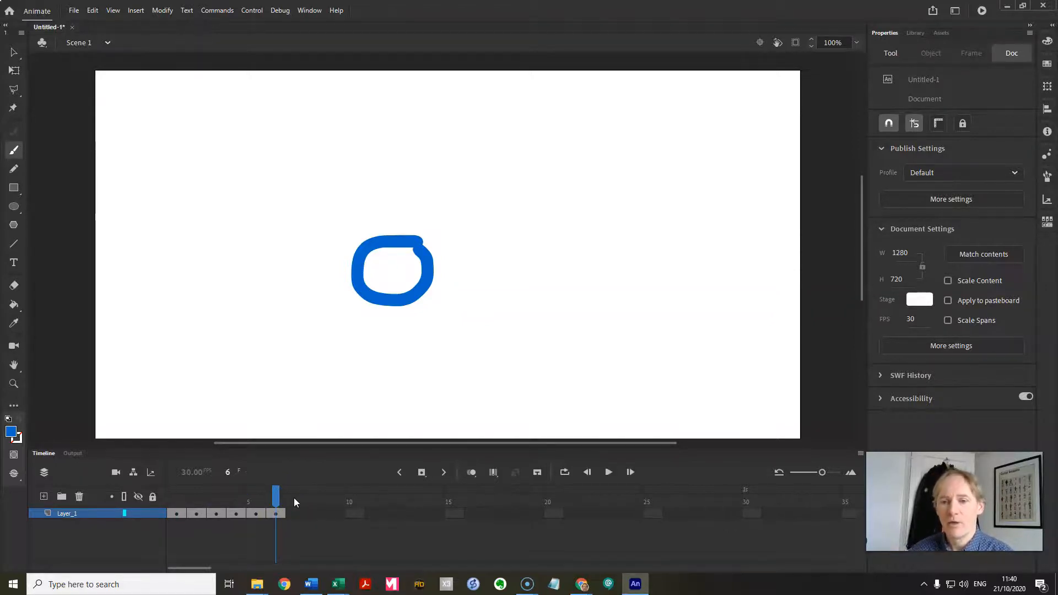
{"action": "key", "text": "Return"}
Undo all painted circles and added keyframes on Layer_1, back to an empty frame 1
{"action": "key", "text": "ctrl+z"}
{"action": "key", "text": "ctrl+z"}
{"action": "key", "text": "ctrl+z"}
{"action": "key", "text": "ctrl+z"}
{"action": "key", "text": "ctrl+z"}
{"action": "key", "text": "ctrl+z"}
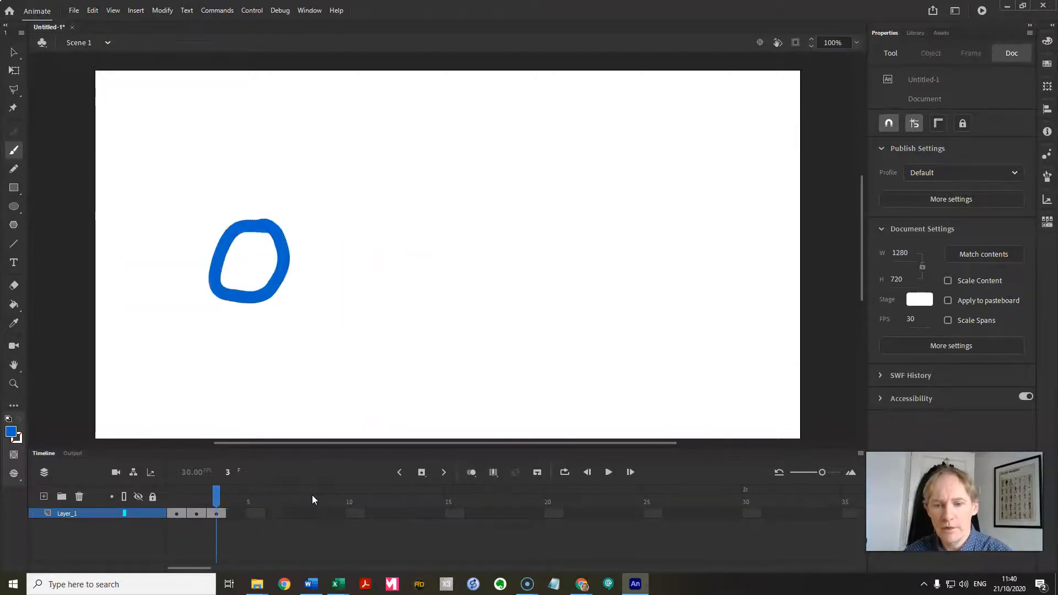
{"action": "key", "text": "ctrl+z"}
{"action": "key", "text": "ctrl+z"}
{"action": "key", "text": "ctrl+z"}
{"action": "key", "text": "ctrl+z"}
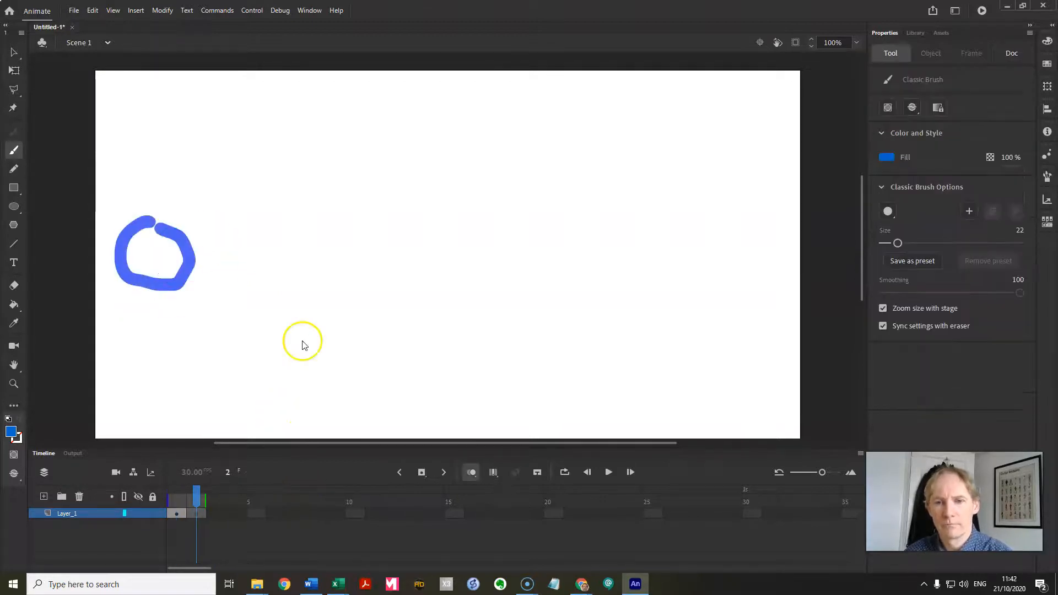
{"action": "key", "text": "ctrl+z"}
{"action": "key", "text": "ctrl+z"}
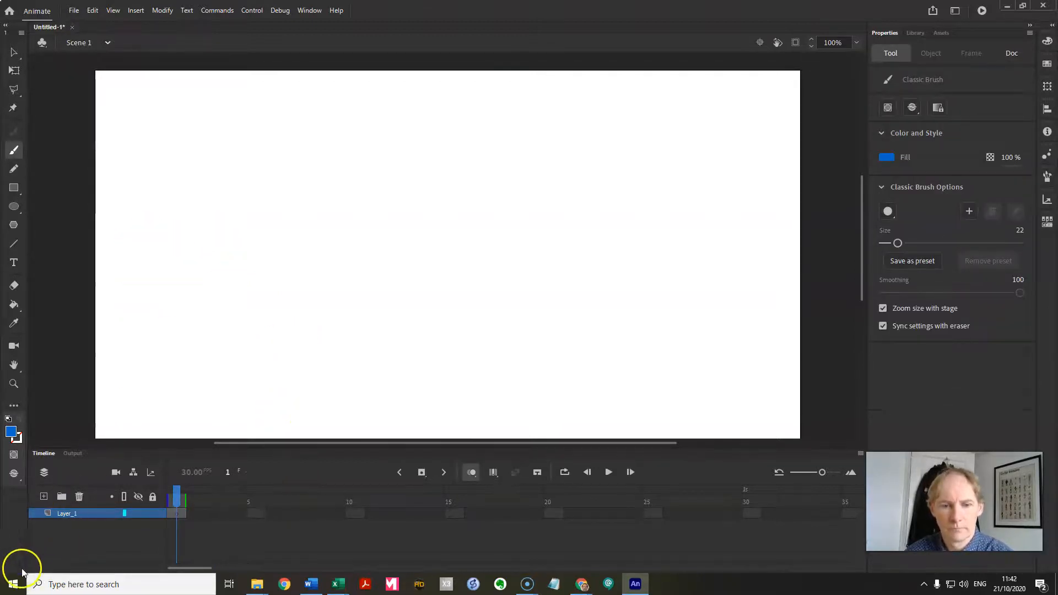
With Onion Skin on, paint a blue circle near the stage's left edge in frame 1 using the Classic Brush
{"action": "left_click", "coordinate": [472, 473]}
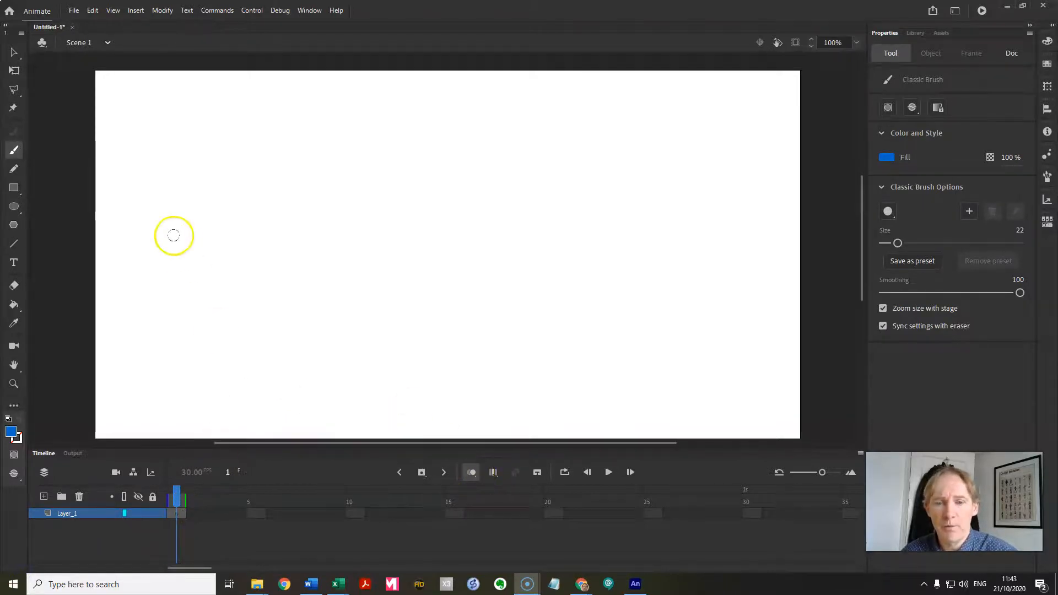
{"action": "mouse_move", "coordinate": [152, 224]}
{"action": "left_mouse_down"}
{"action": "mouse_move", "coordinate": [125, 233]}
{"action": "mouse_move", "coordinate": [117, 269]}
{"action": "mouse_move", "coordinate": [138, 297]}
{"action": "mouse_move", "coordinate": [181, 286]}
{"action": "mouse_move", "coordinate": [197, 255]}
{"action": "mouse_move", "coordinate": [146, 221]}
{"action": "left_mouse_up"}
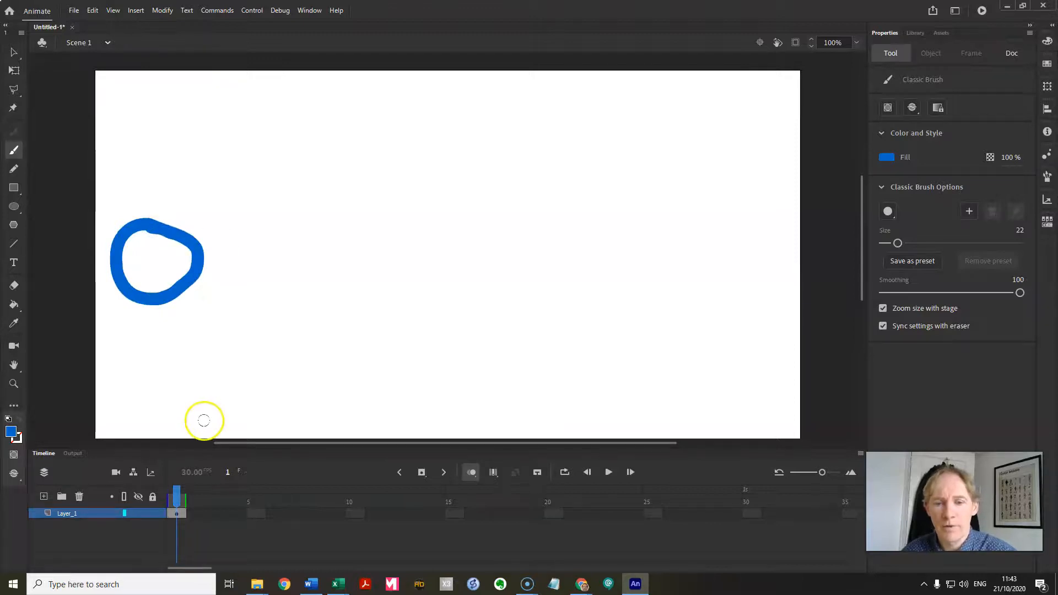
Insert a keyframe at frame 2 of Layer_1 and delete the circle copied into it
{"action": "right_click", "coordinate": [199, 515]}
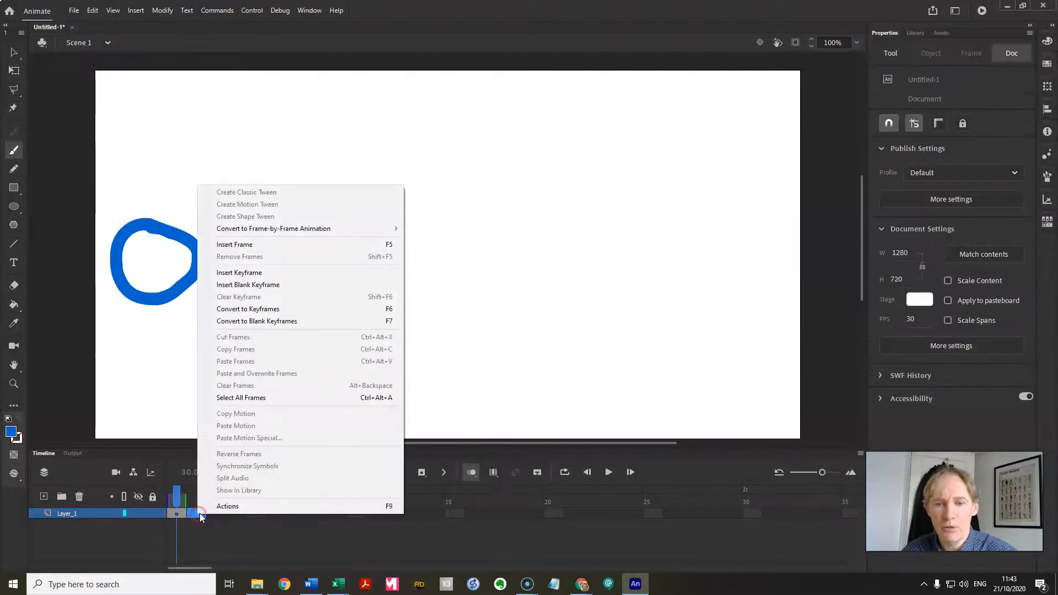
{"action": "left_click", "coordinate": [260, 273]}
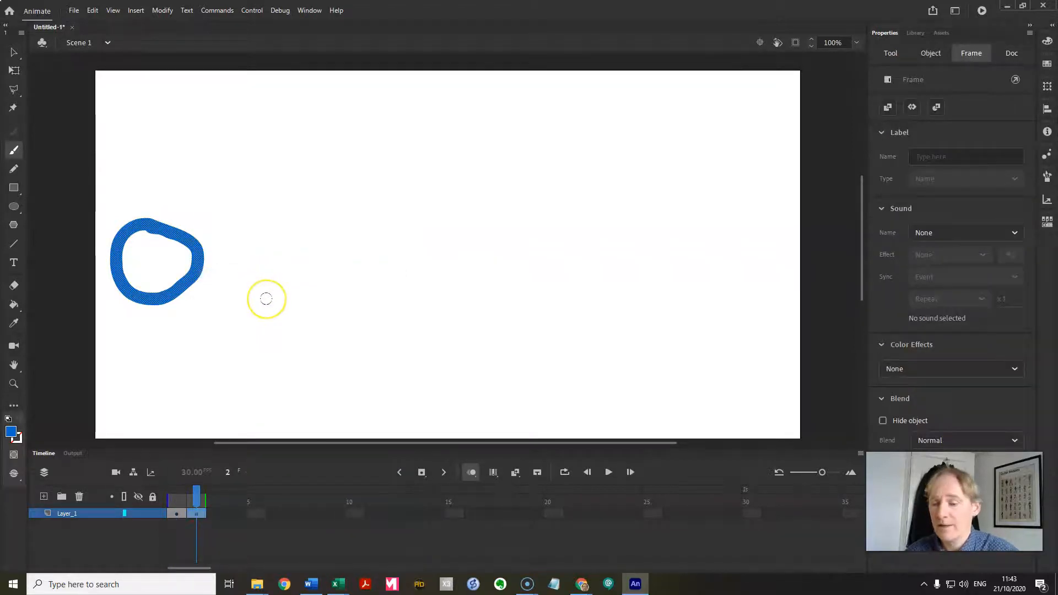
{"action": "key", "text": "Delete"}
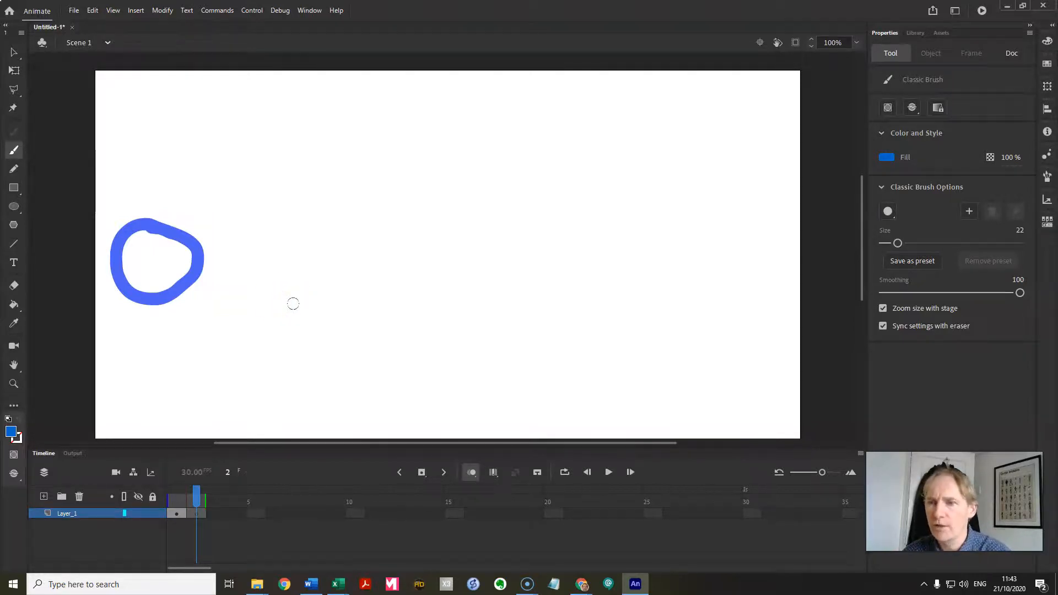
Compare the empty frame 2 with Onion Skin off and on, leaving Onion Skin enabled
{"action": "left_click", "coordinate": [473, 472]}
{"action": "left_click", "coordinate": [473, 472]}
{"action": "left_click", "coordinate": [473, 472]}
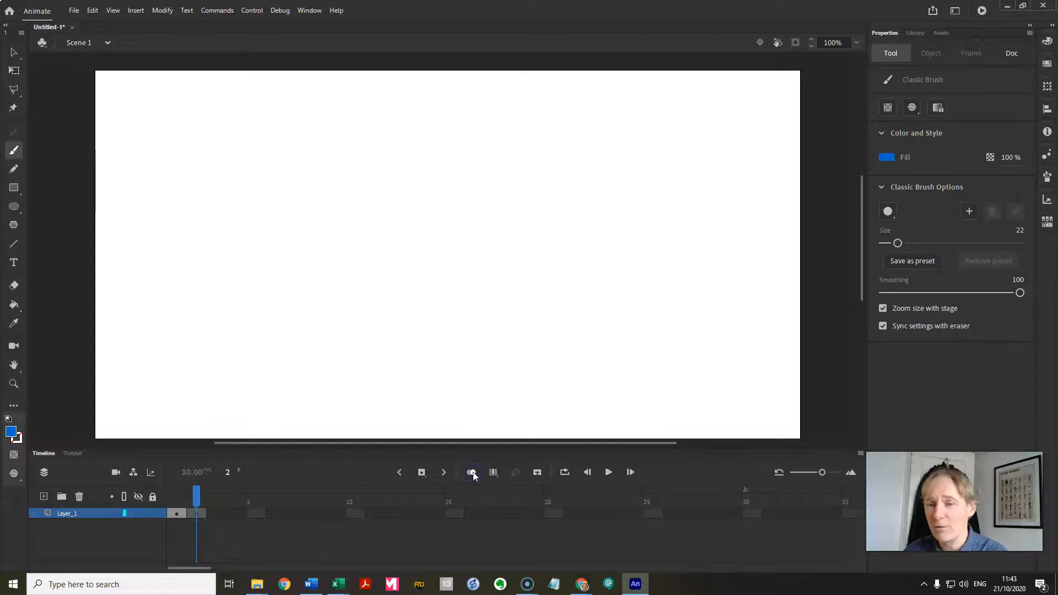
{"action": "left_click", "coordinate": [473, 472]}
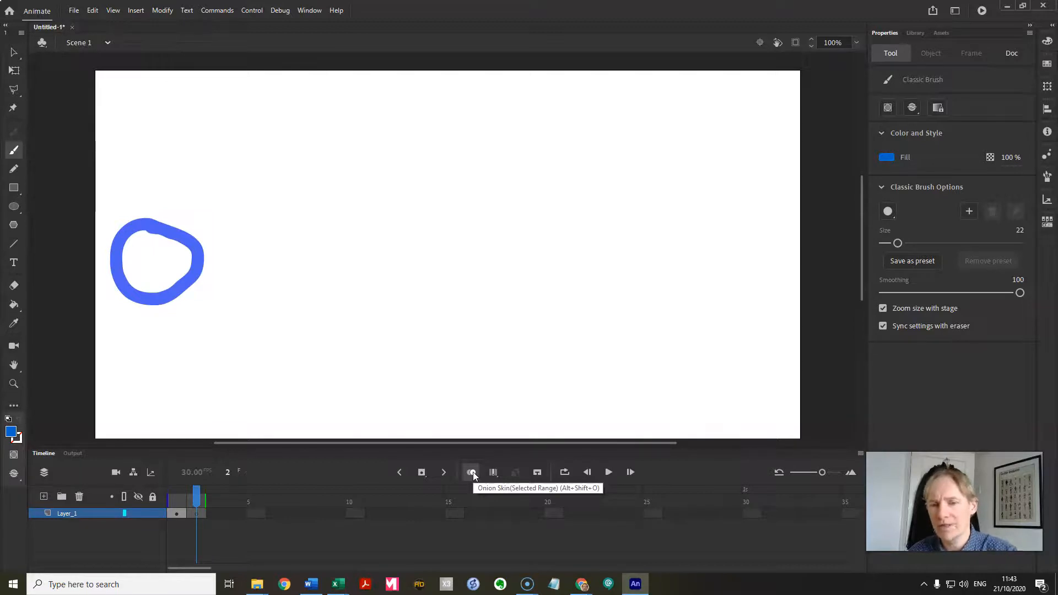
{"action": "left_click", "coordinate": [471, 472]}
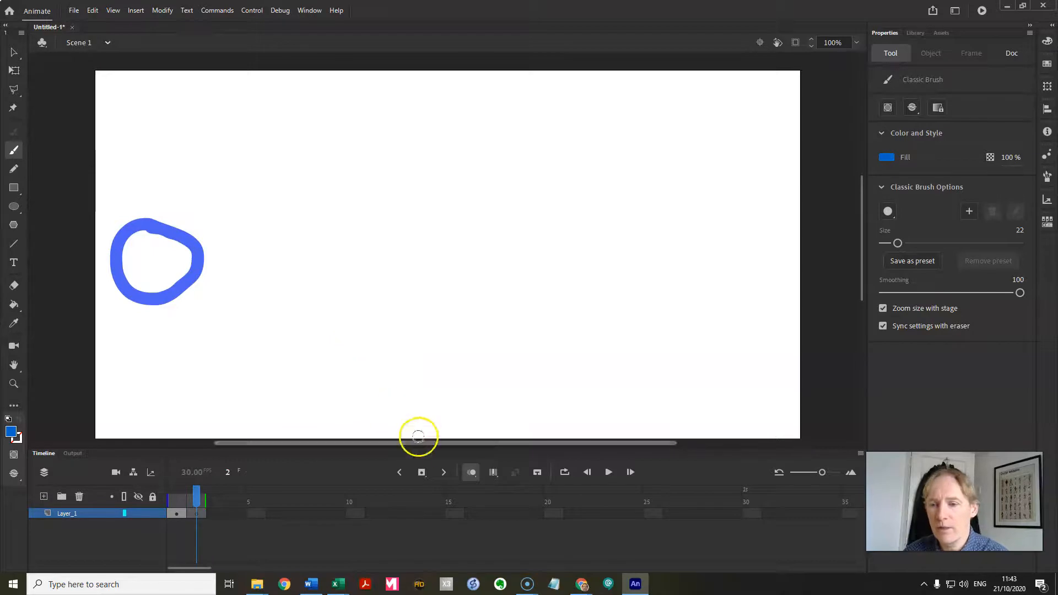
{"action": "left_click", "coordinate": [471, 472]}
{"action": "left_click", "coordinate": [471, 473]}
{"action": "left_click", "coordinate": [471, 474]}
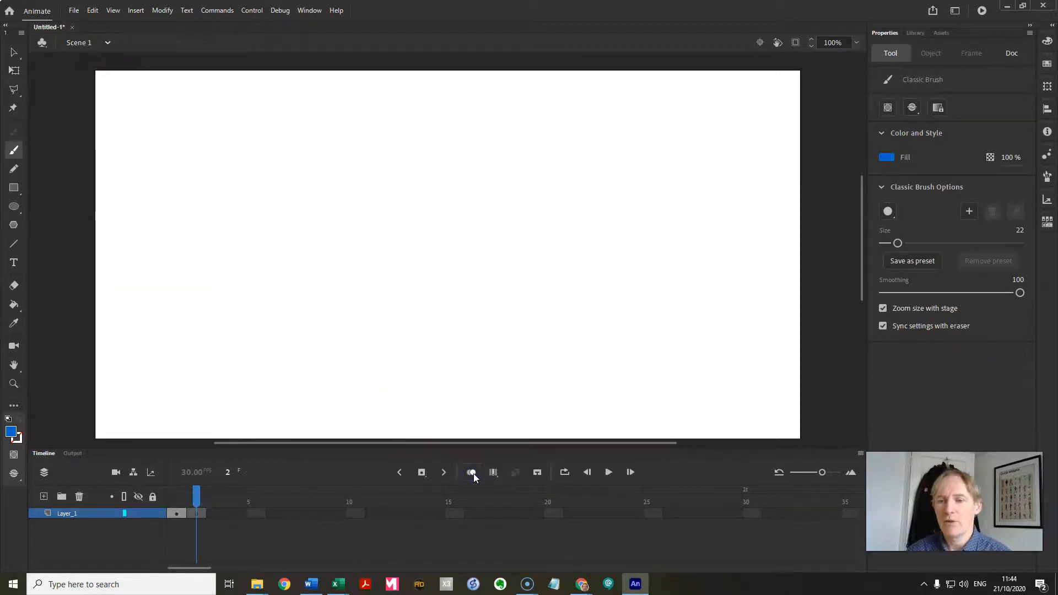
{"action": "left_click", "coordinate": [472, 473]}
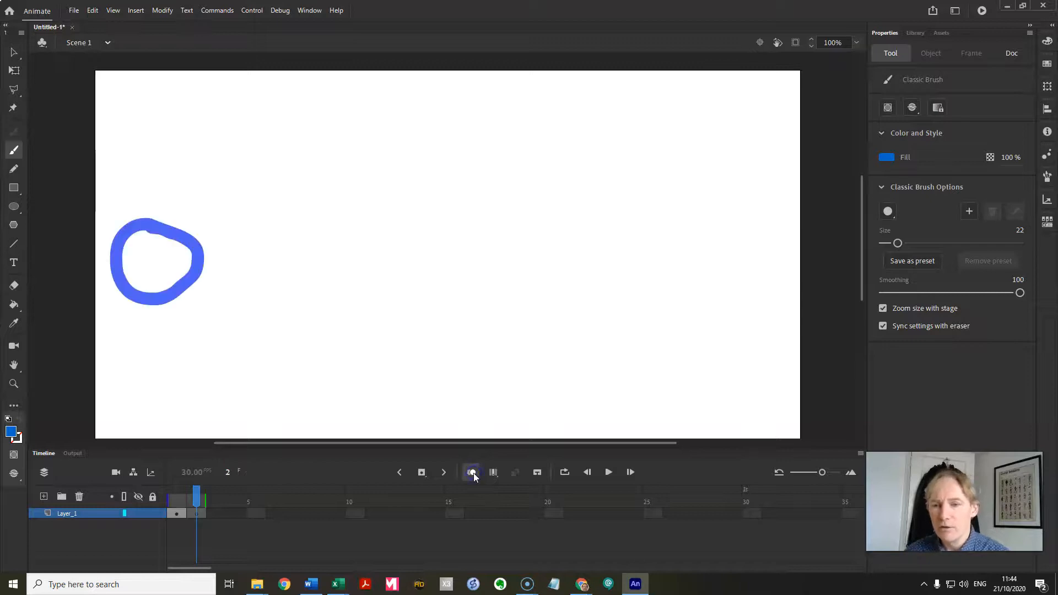
Paint a blue circle in frame 2 overlapping the right part of frame 1's ghosted circle, and compare it with Onion Skin off and on
{"action": "mouse_move", "coordinate": [227, 226]}
{"action": "left_mouse_down"}
{"action": "mouse_move", "coordinate": [174, 232]}
{"action": "mouse_move", "coordinate": [155, 257]}
{"action": "mouse_move", "coordinate": [170, 292]}
{"action": "mouse_move", "coordinate": [221, 296]}
{"action": "mouse_move", "coordinate": [241, 269]}
{"action": "mouse_move", "coordinate": [228, 223]}
{"action": "left_mouse_up"}
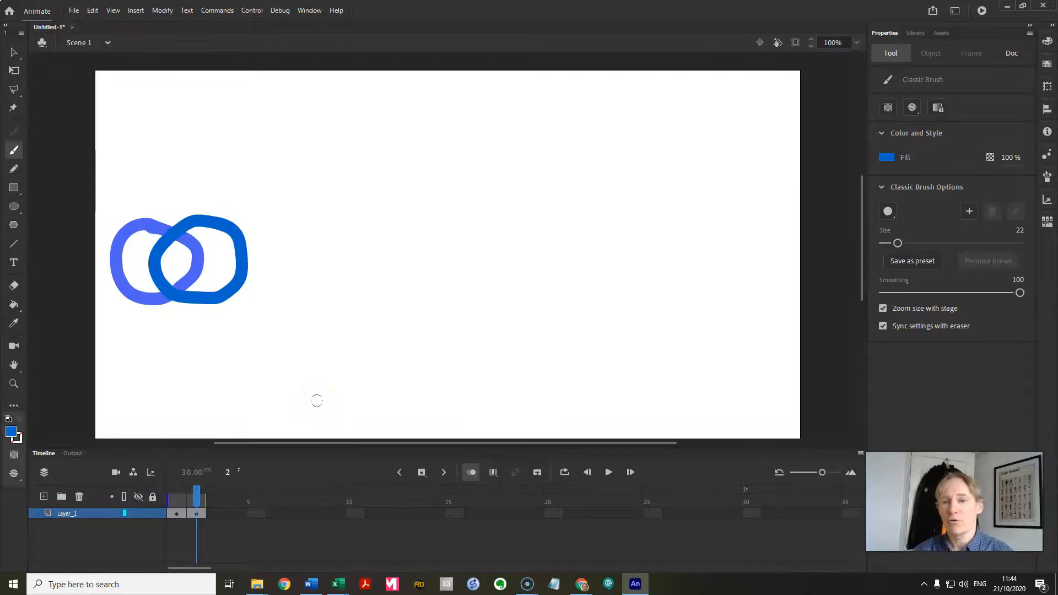
{"action": "left_click", "coordinate": [472, 474]}
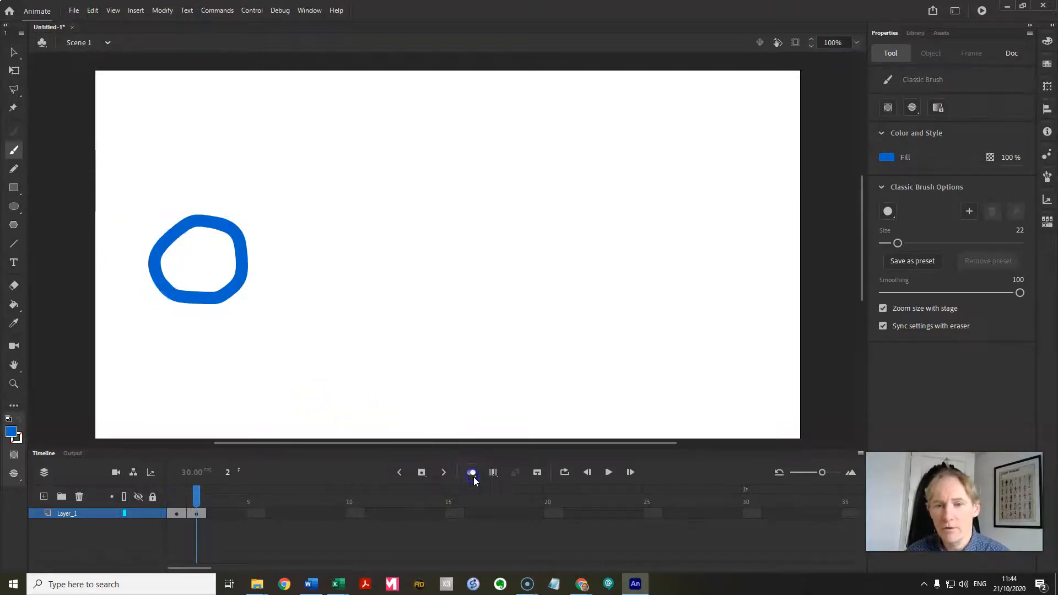
{"action": "left_click", "coordinate": [474, 477]}
{"action": "left_click", "coordinate": [474, 478]}
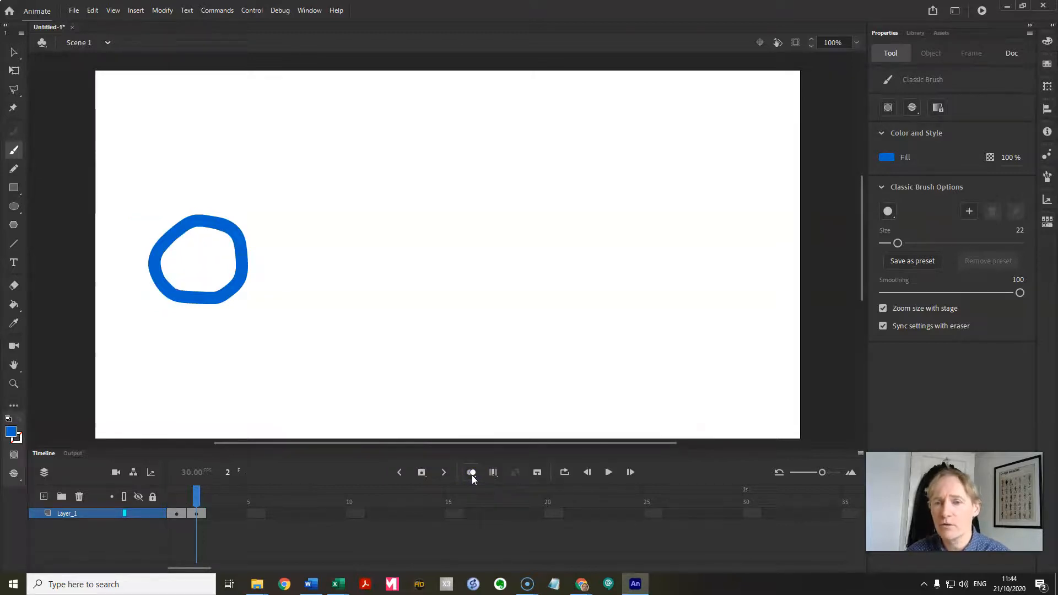
{"action": "left_click", "coordinate": [472, 475]}
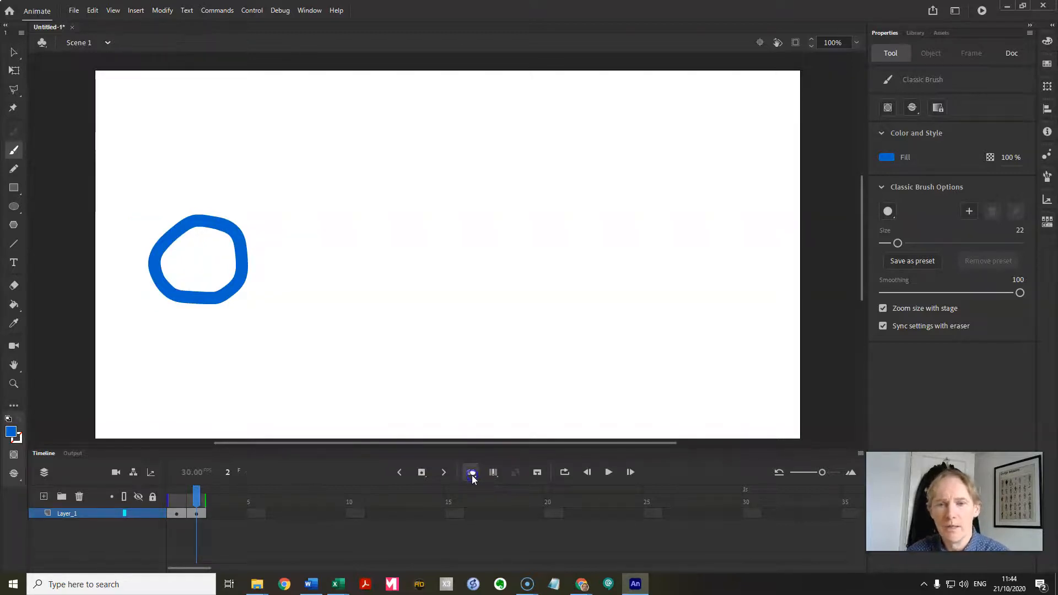
Insert a keyframe at frame 3 with Onion Skin on and delete the circle copied into it
{"action": "right_click", "coordinate": [215, 514]}
{"action": "left_click", "coordinate": [291, 274]}
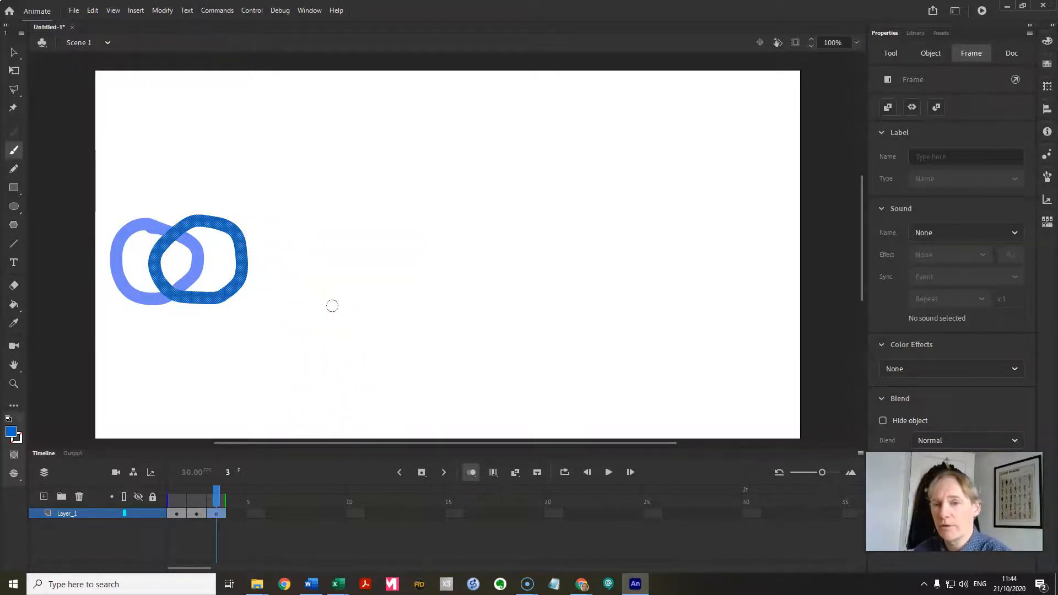
{"action": "left_click", "coordinate": [333, 306]}
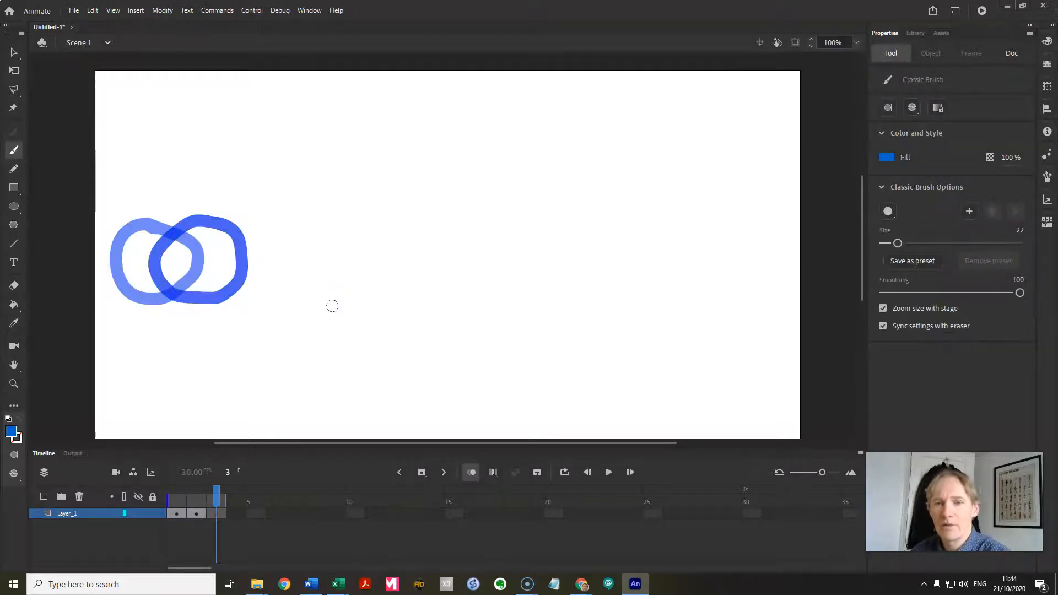
Using Onion Skin as a guide, paint a blue circle in frame 3 slightly right of frame 2's circle, and turn Onion Skin off
{"action": "left_click", "coordinate": [473, 473]}
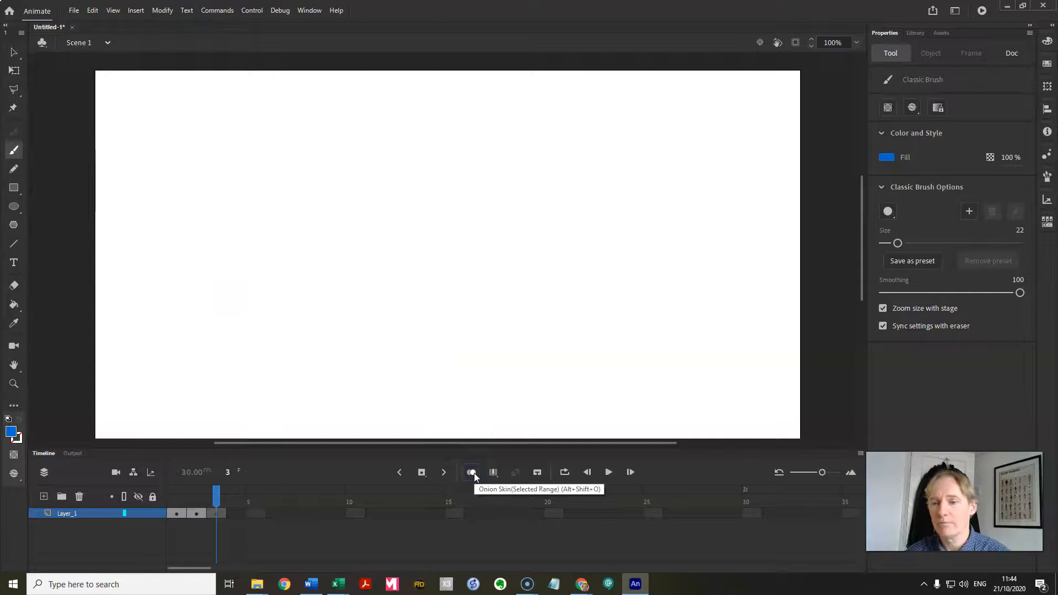
{"action": "left_click", "coordinate": [474, 473]}
{"action": "left_click", "coordinate": [474, 472]}
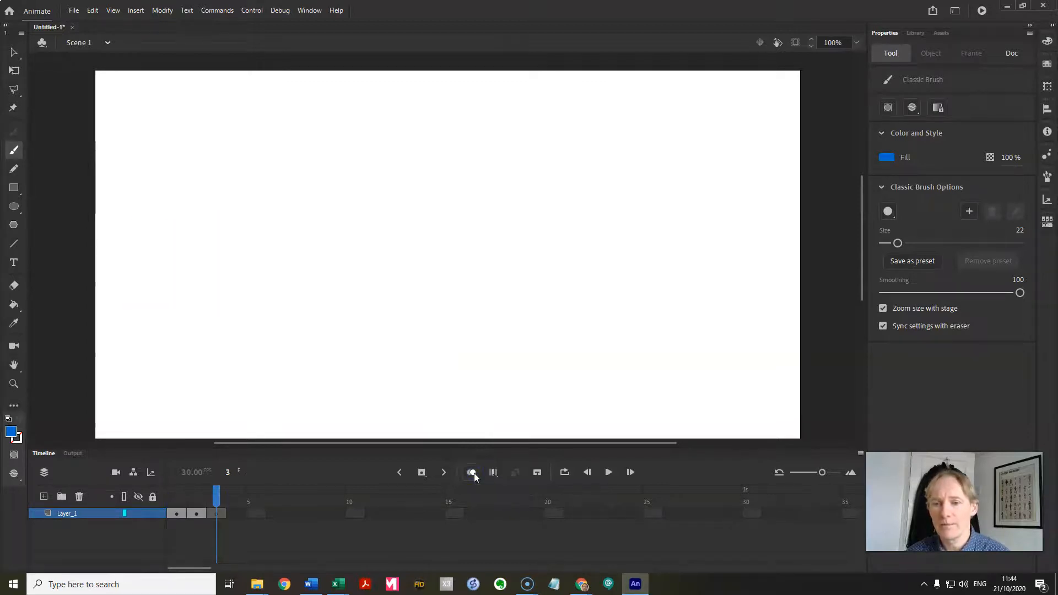
{"action": "left_click", "coordinate": [474, 473]}
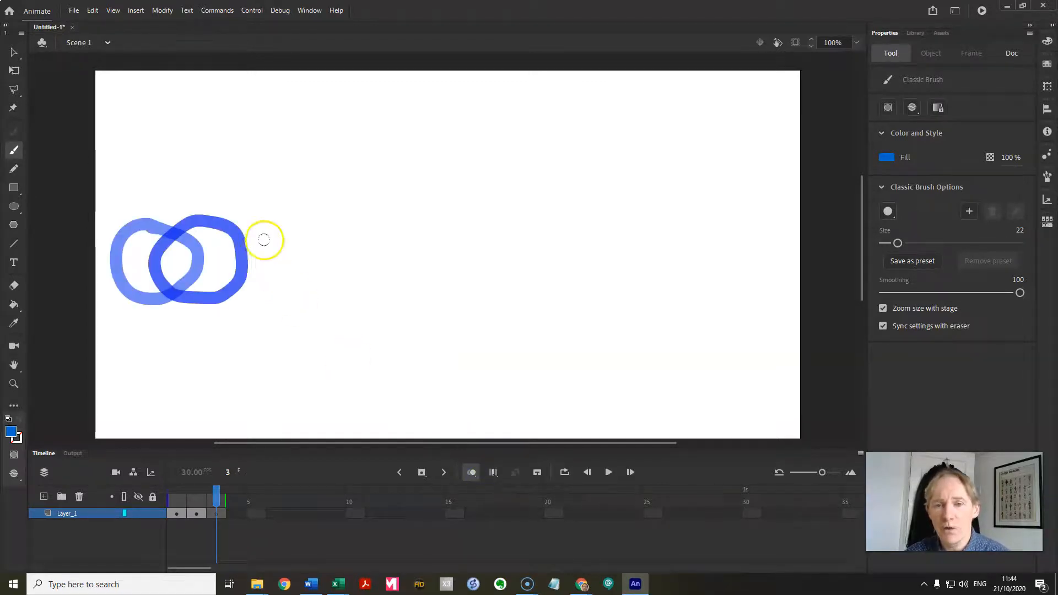
{"action": "mouse_move", "coordinate": [278, 233]}
{"action": "left_mouse_down"}
{"action": "mouse_move", "coordinate": [228, 238]}
{"action": "mouse_move", "coordinate": [219, 260]}
{"action": "mouse_move", "coordinate": [226, 290]}
{"action": "mouse_move", "coordinate": [252, 302]}
{"action": "mouse_move", "coordinate": [288, 298]}
{"action": "mouse_move", "coordinate": [299, 247]}
{"action": "mouse_move", "coordinate": [278, 227]}
{"action": "left_mouse_up"}
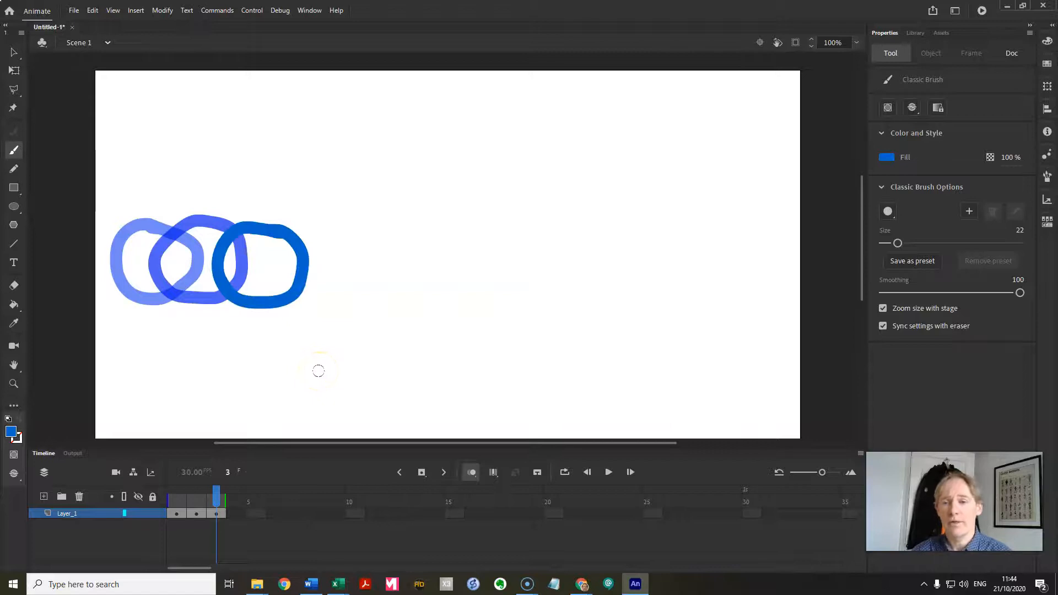
{"action": "left_click", "coordinate": [473, 472]}
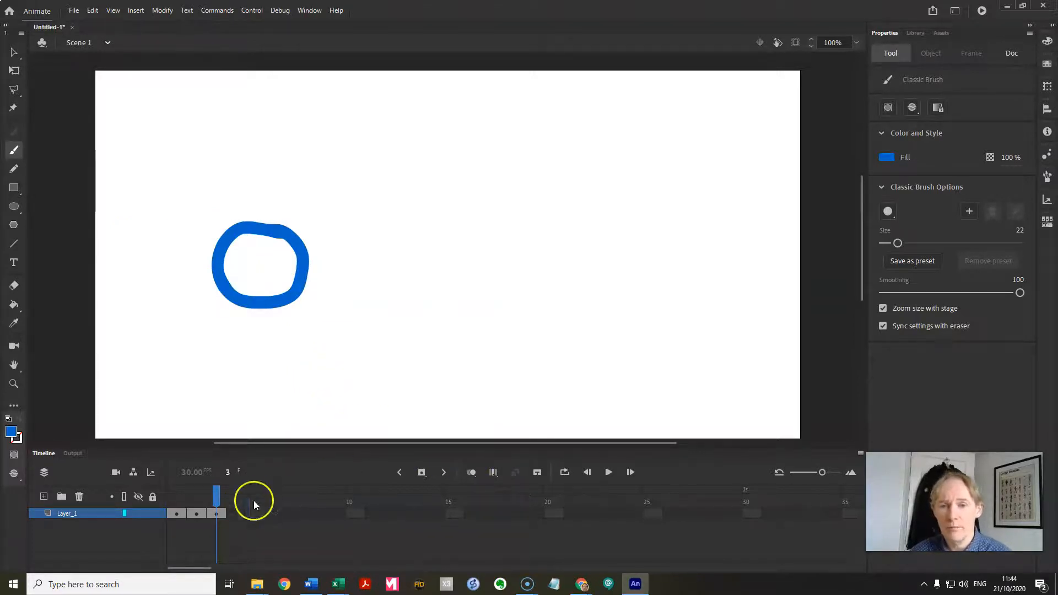
Review frames 1 to 3 with Onion Skin on, and compare frame 2 with it off and on
{"action": "mouse_move", "coordinate": [216, 494]}
{"action": "left_mouse_down"}
{"action": "mouse_move", "coordinate": [176, 499]}
{"action": "mouse_move", "coordinate": [211, 501]}
{"action": "left_mouse_up"}
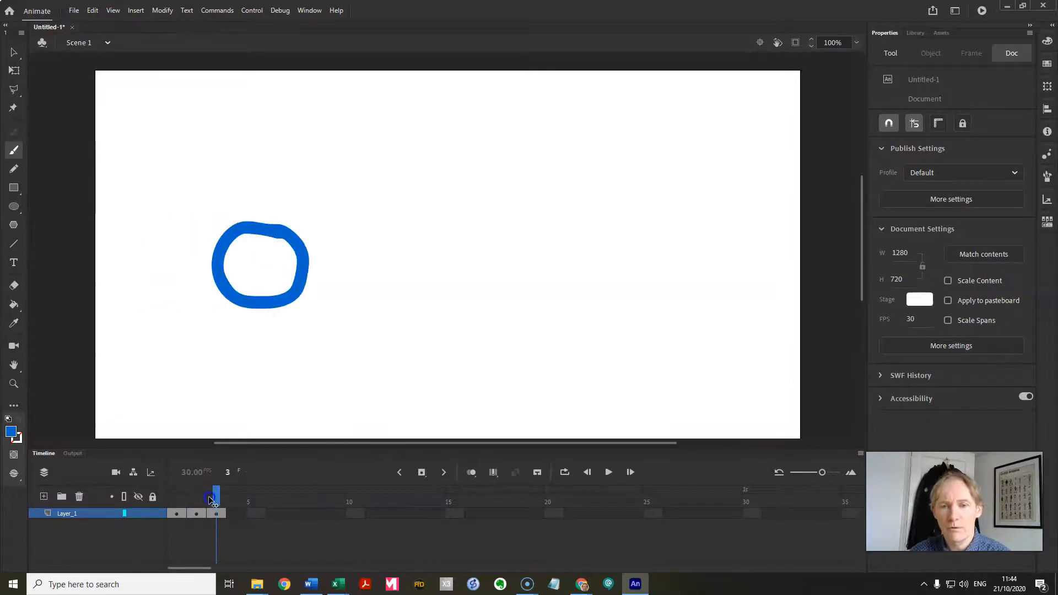
{"action": "left_click", "coordinate": [472, 475]}
{"action": "left_click_drag", "start_coordinate": [226, 497], "coordinate": [170, 505]}
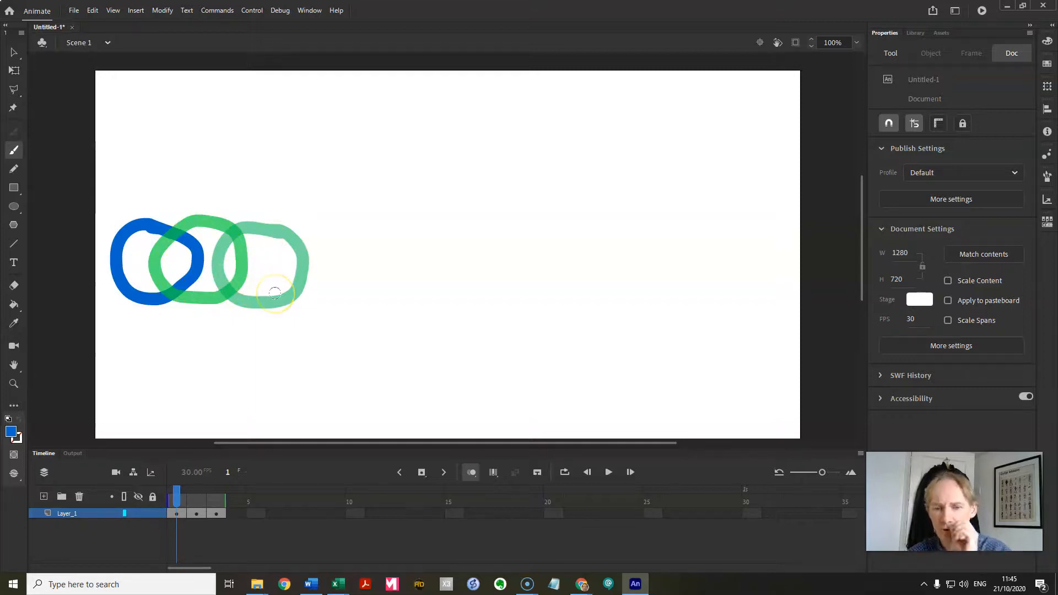
{"action": "left_click", "coordinate": [193, 496]}
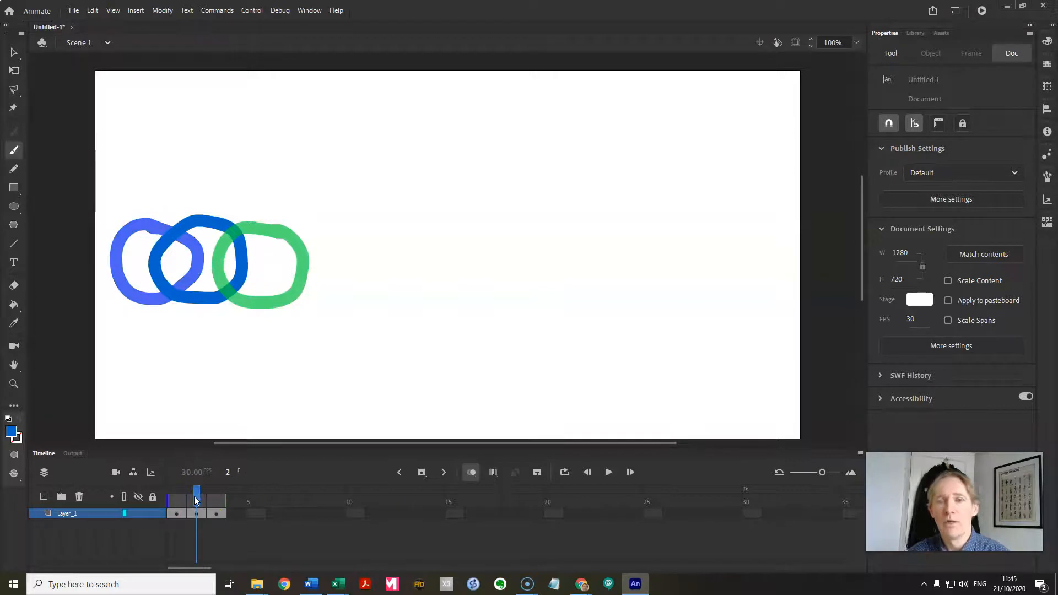
{"action": "left_click", "coordinate": [471, 472]}
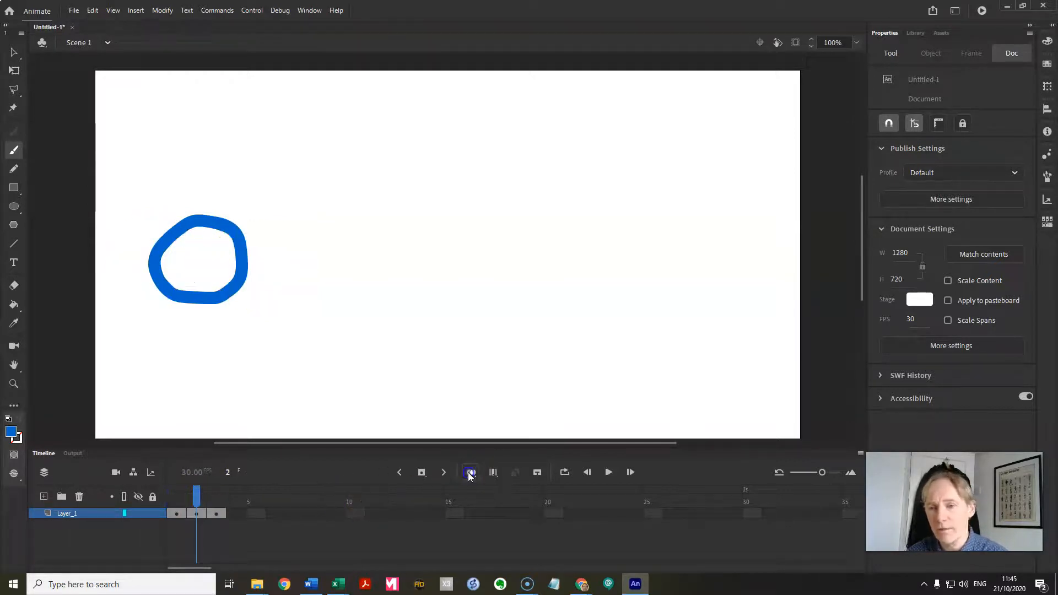
{"action": "left_click", "coordinate": [470, 475]}
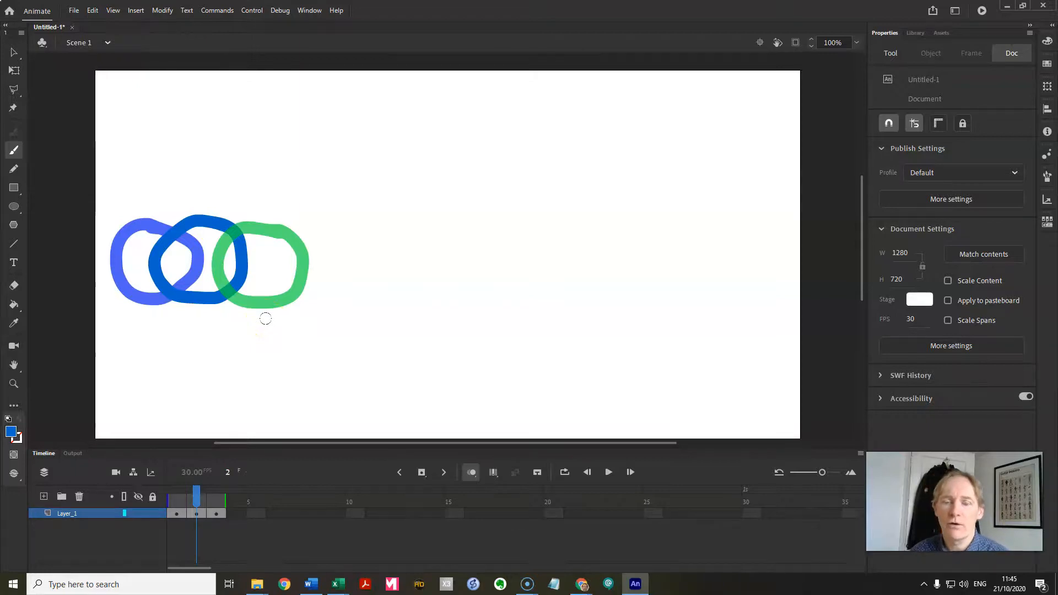
Insert a keyframe at frame 4 and replace its copied circle with a blue one painted slightly right of frame 3's, using Onion Skin
{"action": "right_click", "coordinate": [235, 513]}
{"action": "left_click", "coordinate": [260, 279]}
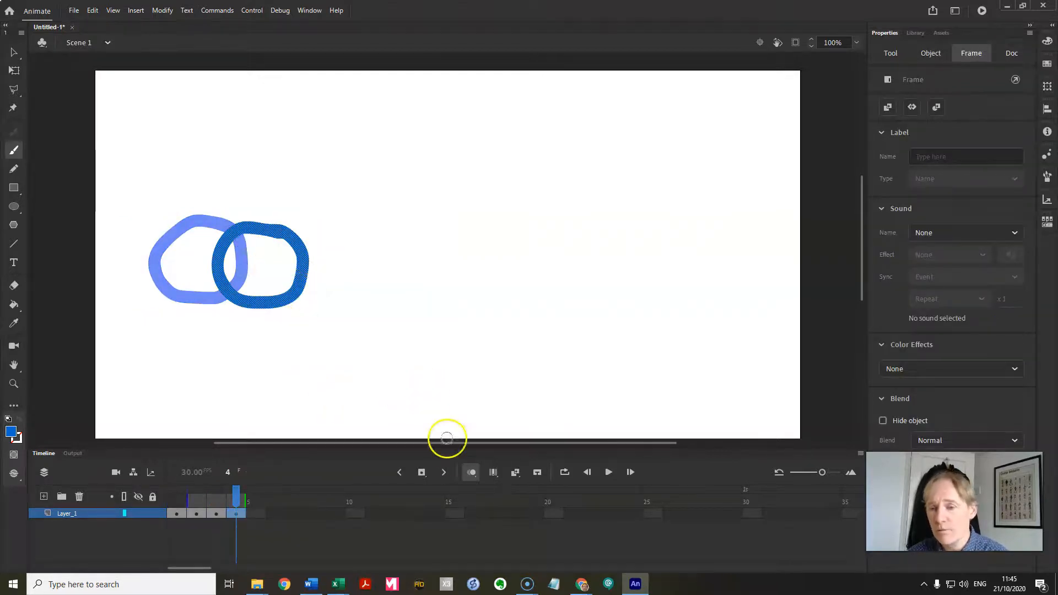
{"action": "left_click", "coordinate": [471, 472]}
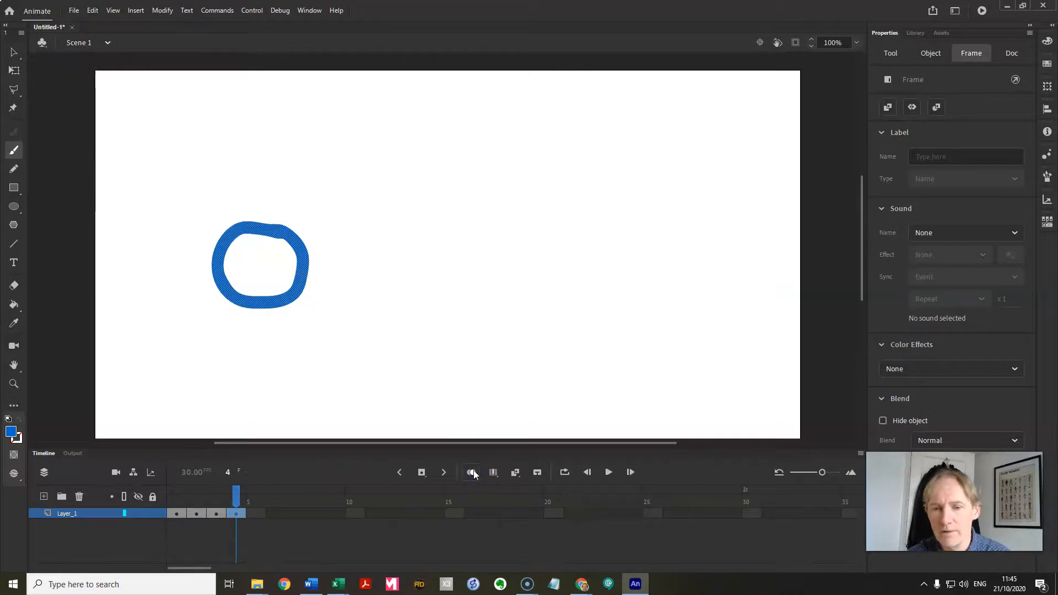
{"action": "key", "text": "Delete"}
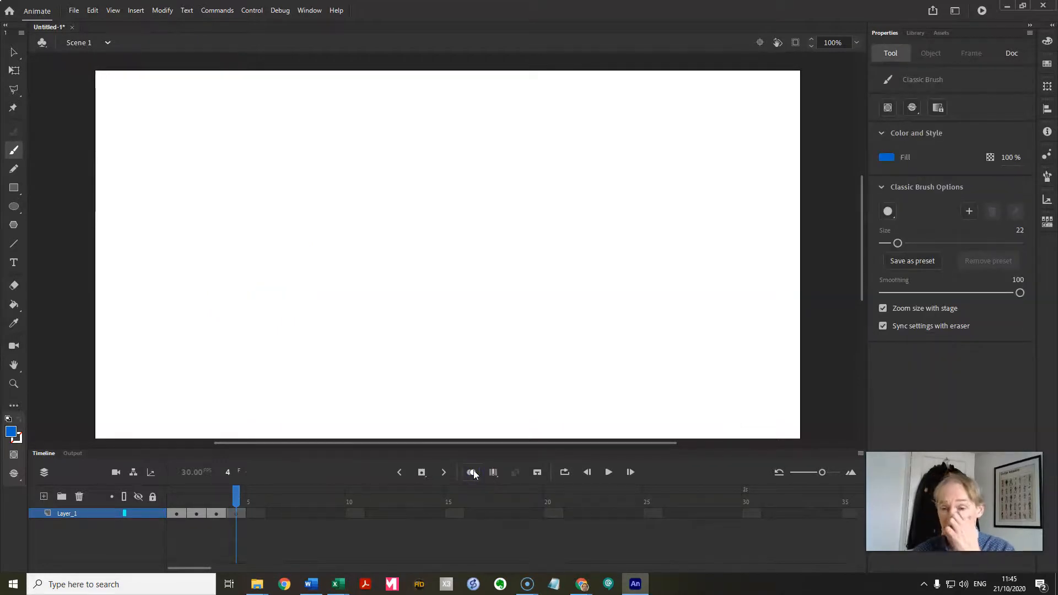
{"action": "left_click", "coordinate": [472, 472]}
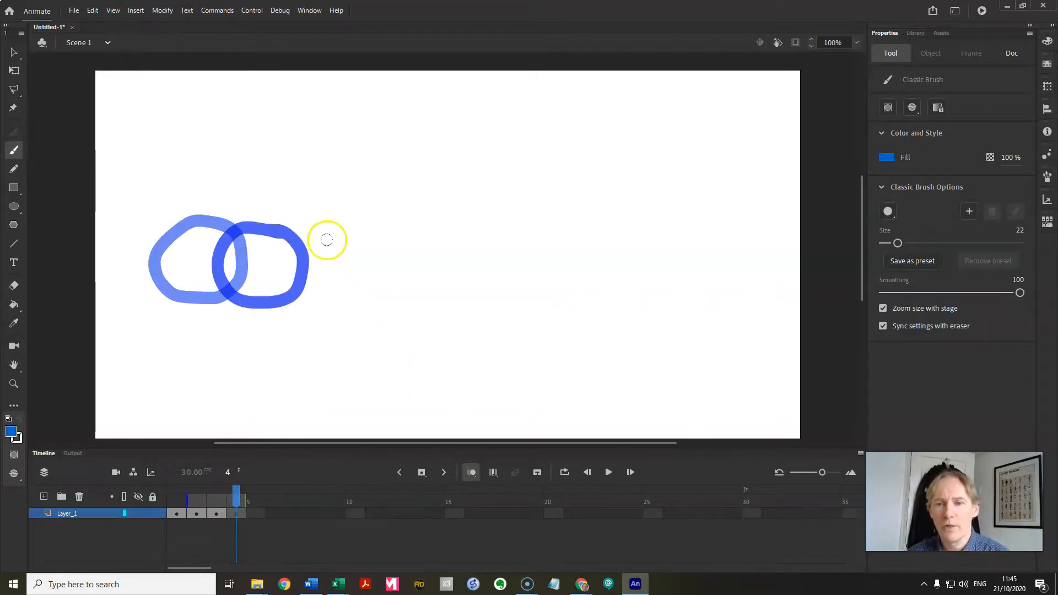
{"action": "mouse_move", "coordinate": [326, 233]}
{"action": "left_mouse_down"}
{"action": "mouse_move", "coordinate": [280, 240]}
{"action": "mouse_move", "coordinate": [268, 269]}
{"action": "mouse_move", "coordinate": [278, 295]}
{"action": "mouse_move", "coordinate": [305, 301]}
{"action": "mouse_move", "coordinate": [340, 290]}
{"action": "mouse_move", "coordinate": [352, 266]}
{"action": "mouse_move", "coordinate": [327, 233]}
{"action": "left_mouse_up"}
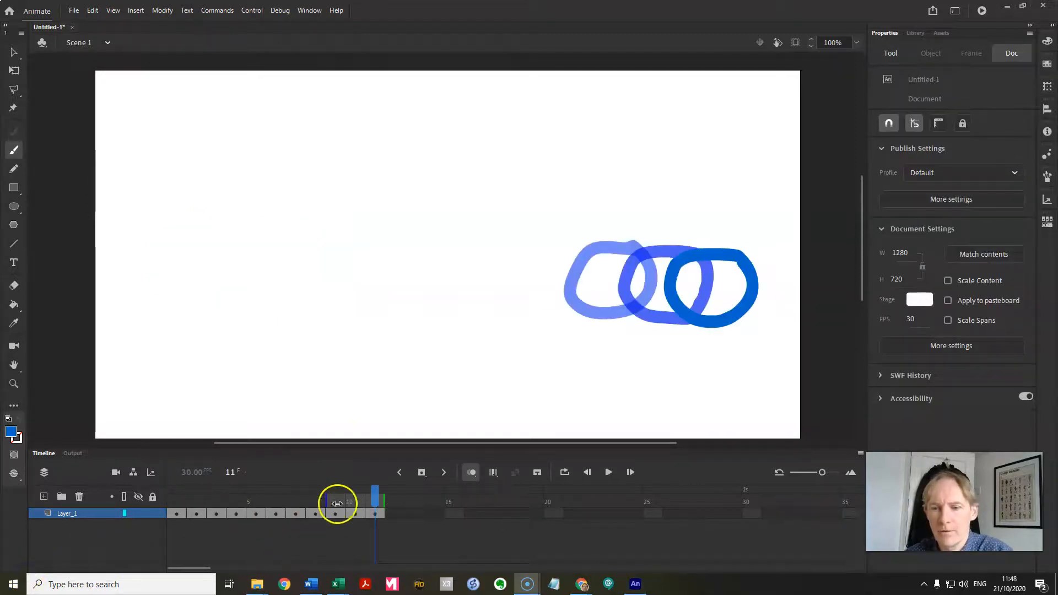
Review the 11-frame ball animation with Onion Skin, comparing frames 11 and 6 with it off and on, and return to frame 1
{"action": "mouse_move", "coordinate": [376, 499]}
{"action": "left_mouse_down"}
{"action": "mouse_move", "coordinate": [176, 504]}
{"action": "mouse_move", "coordinate": [378, 504]}
{"action": "mouse_move", "coordinate": [177, 502]}
{"action": "mouse_move", "coordinate": [375, 501]}
{"action": "mouse_move", "coordinate": [177, 500]}
{"action": "mouse_move", "coordinate": [236, 490]}
{"action": "mouse_move", "coordinate": [354, 501]}
{"action": "mouse_move", "coordinate": [179, 507]}
{"action": "mouse_move", "coordinate": [375, 507]}
{"action": "left_mouse_up"}
{"action": "left_click", "coordinate": [471, 476]}
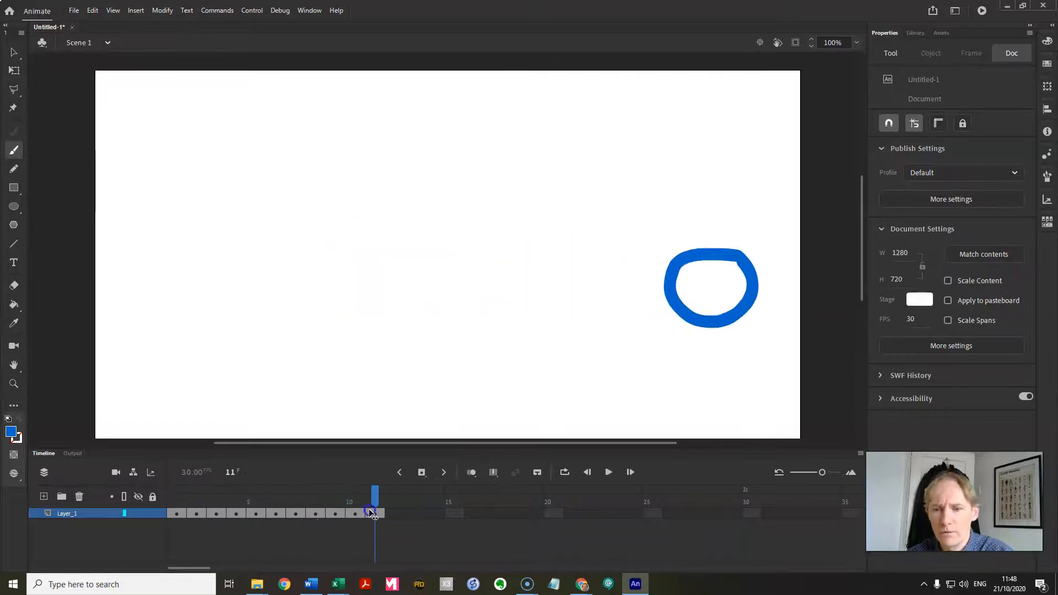
{"action": "left_click", "coordinate": [471, 472]}
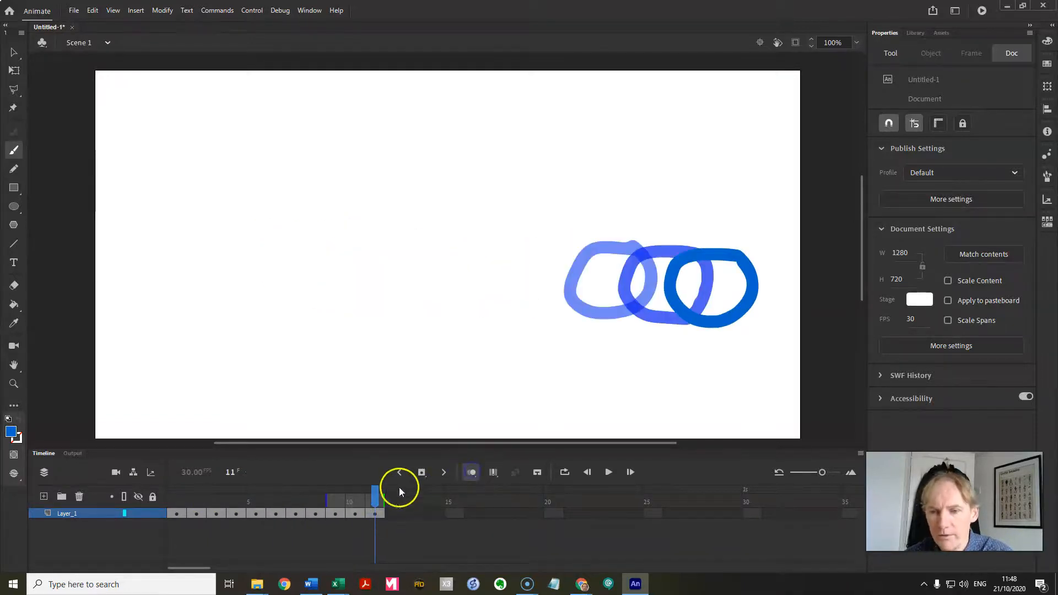
{"action": "left_click_drag", "start_coordinate": [376, 495], "coordinate": [177, 504]}
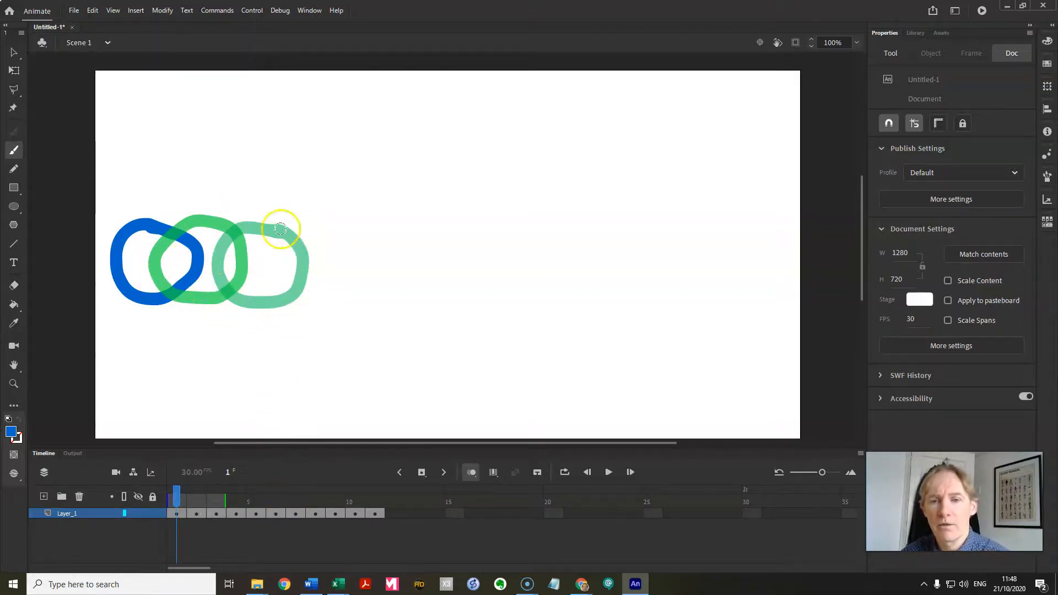
{"action": "left_click_drag", "start_coordinate": [175, 494], "coordinate": [272, 495]}
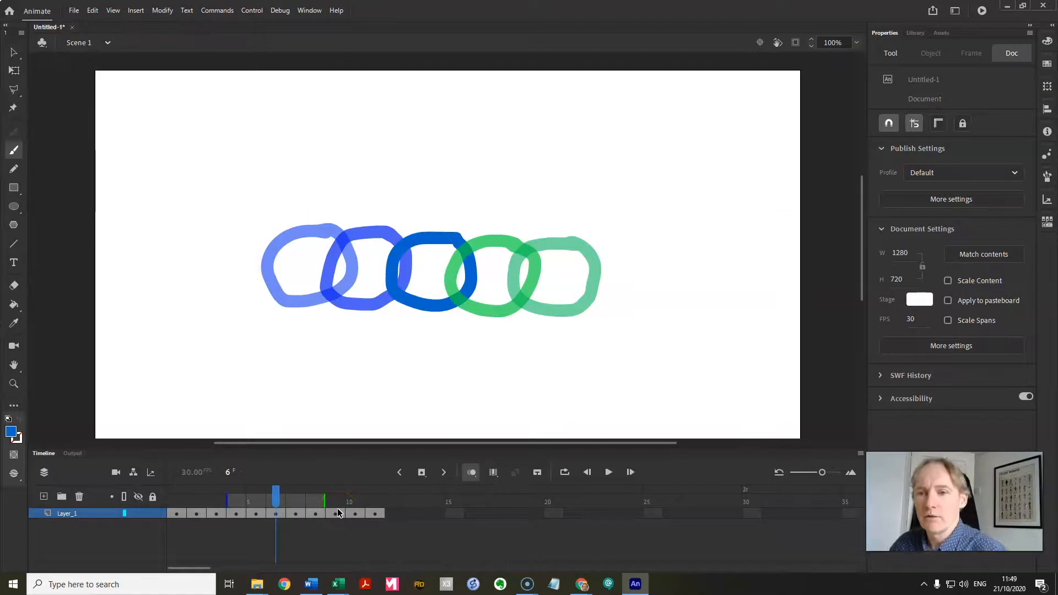
{"action": "left_click", "coordinate": [471, 472]}
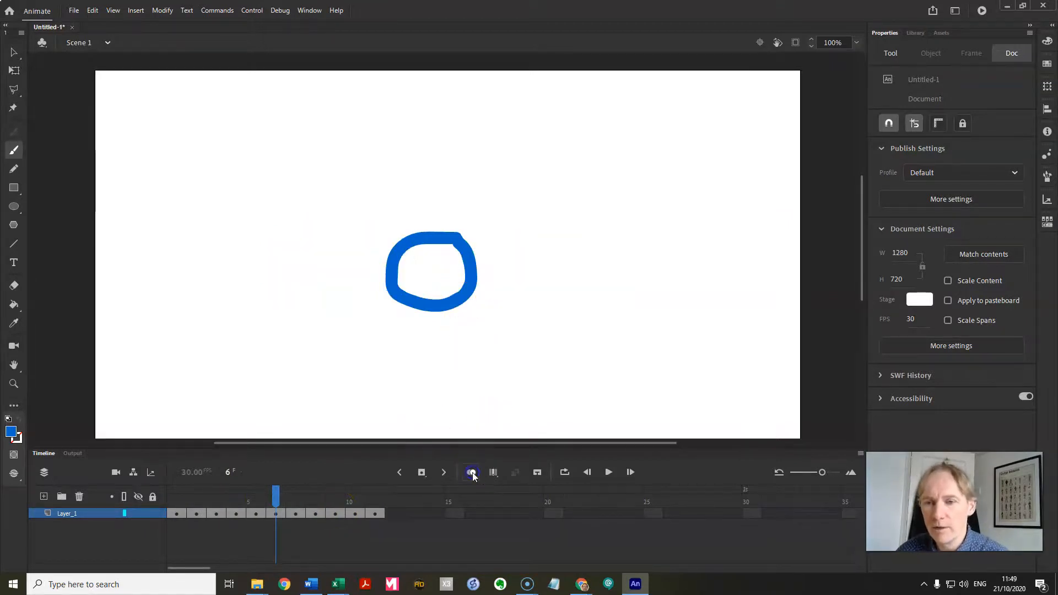
{"action": "left_click", "coordinate": [472, 473]}
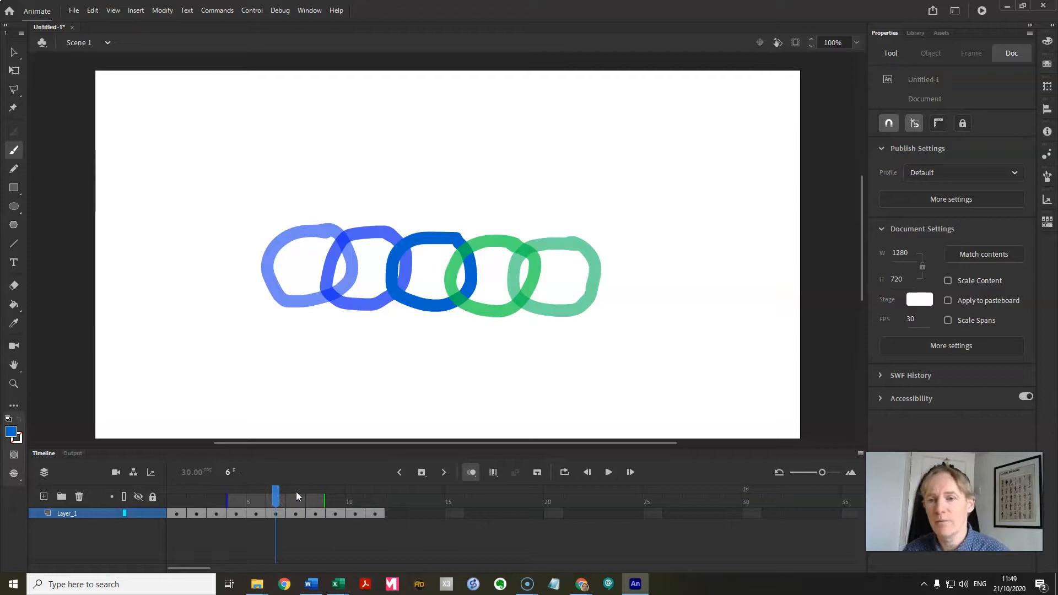
{"action": "left_click_drag", "start_coordinate": [298, 496], "coordinate": [178, 503]}
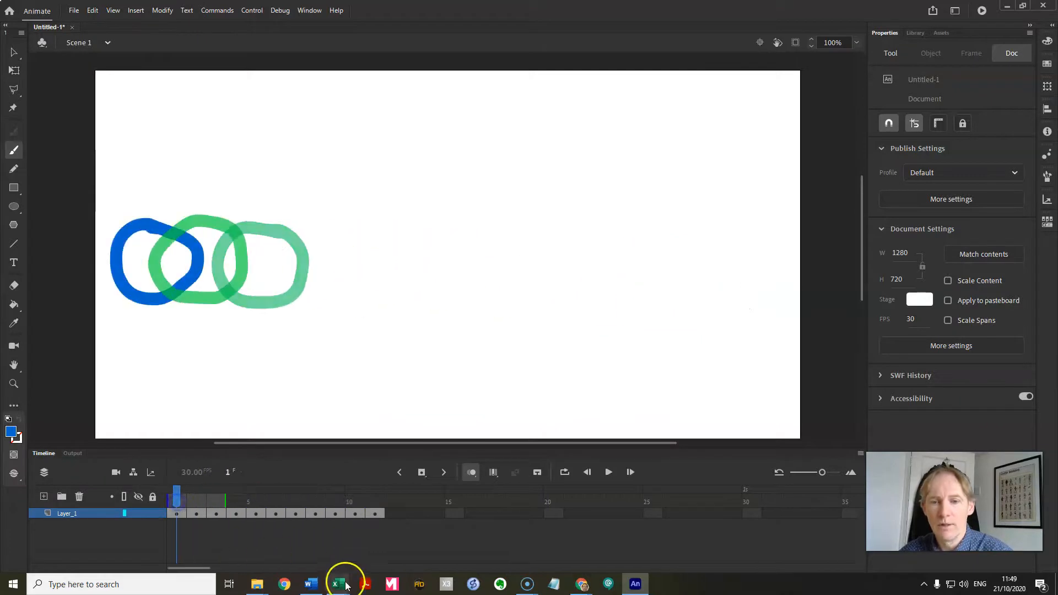
{"action": "mouse_move", "coordinate": [343, 582]}
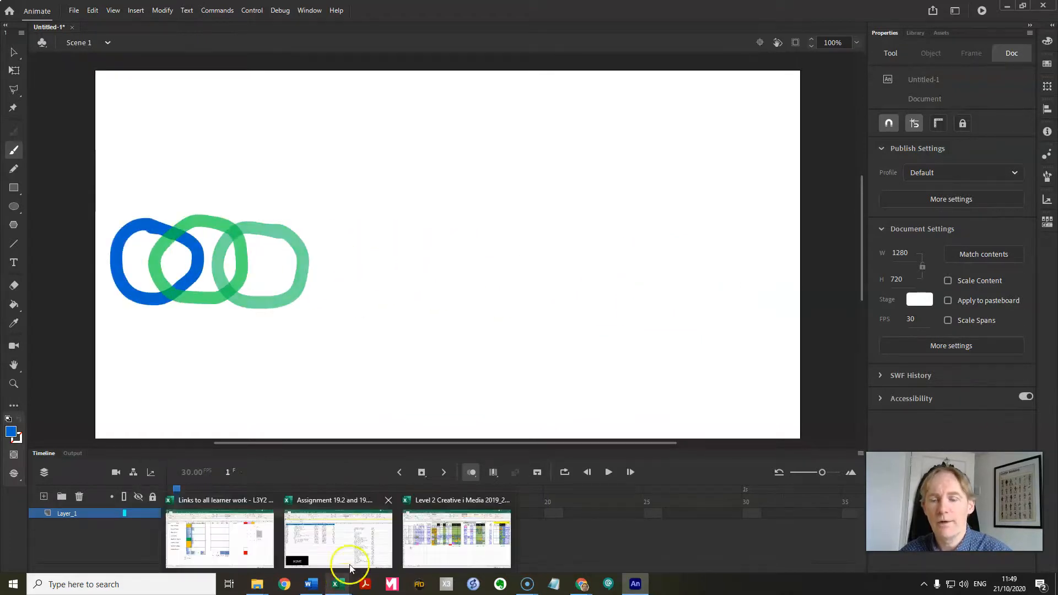
{"action": "left_click", "coordinate": [461, 469]}
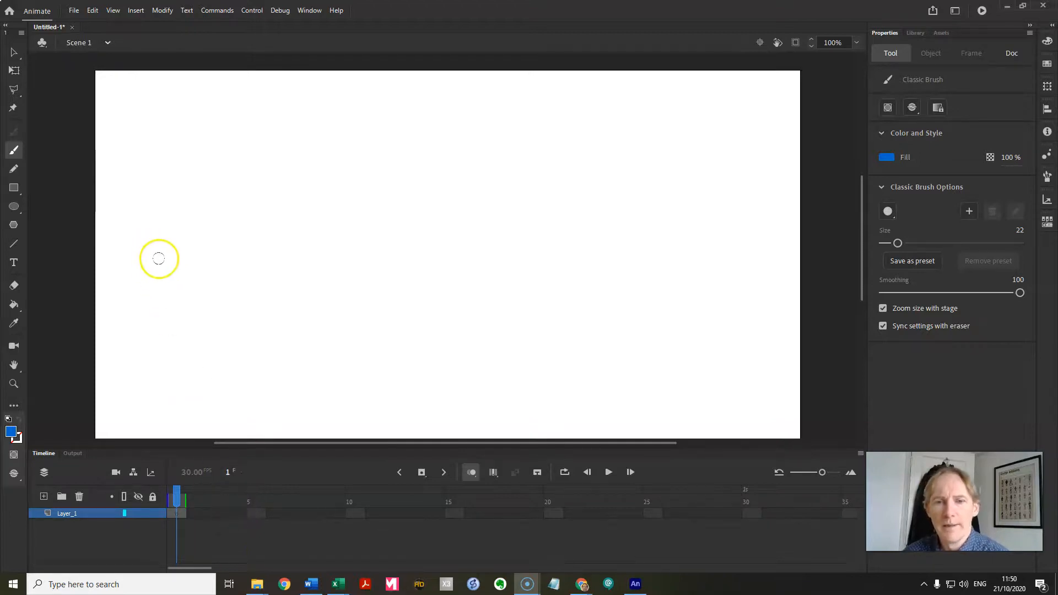
Paint a blue circle near the stage's left edge in frame 1 and insert a keyframe at frame 3, skipping frame 2
{"action": "mouse_move", "coordinate": [163, 234]}
{"action": "left_mouse_down"}
{"action": "mouse_move", "coordinate": [124, 248]}
{"action": "mouse_move", "coordinate": [123, 284]}
{"action": "mouse_move", "coordinate": [146, 304]}
{"action": "mouse_move", "coordinate": [180, 300]}
{"action": "mouse_move", "coordinate": [194, 278]}
{"action": "mouse_move", "coordinate": [165, 234]}
{"action": "left_mouse_up"}
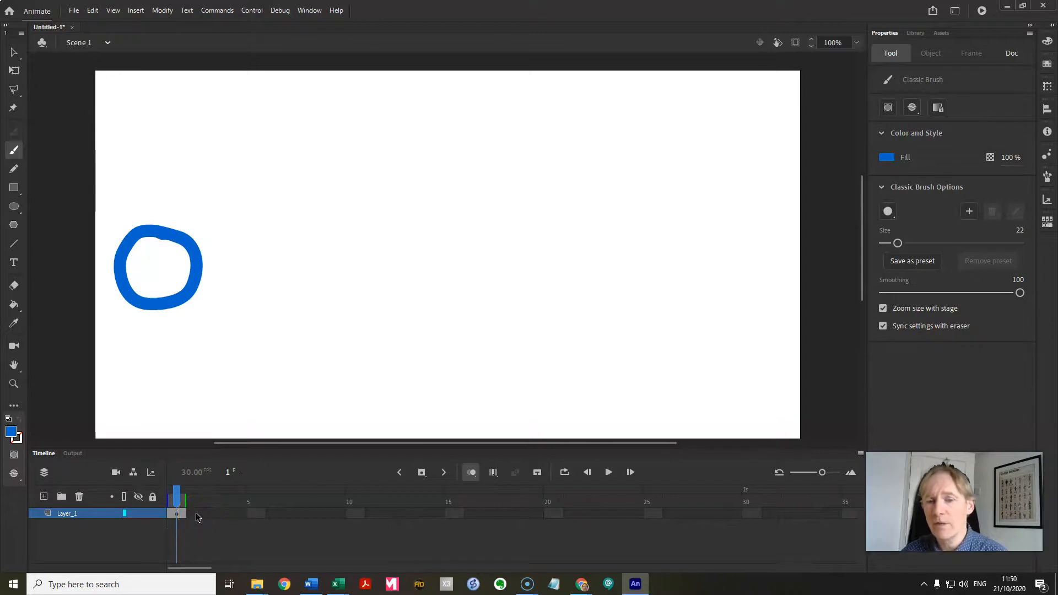
{"action": "left_click", "coordinate": [212, 521]}
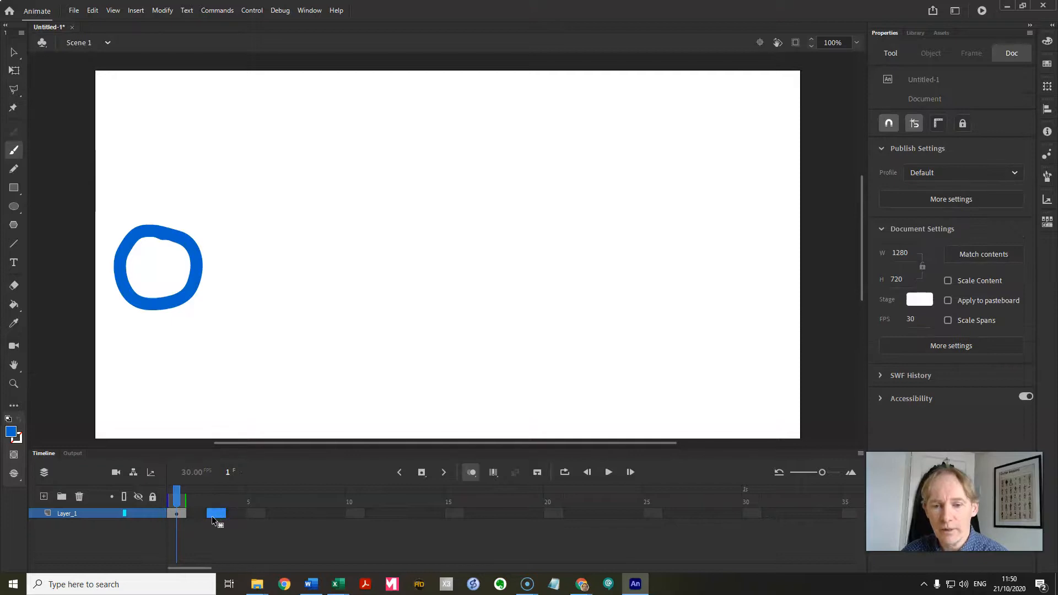
{"action": "left_click", "coordinate": [201, 513]}
{"action": "mouse_move", "coordinate": [213, 518]}
{"action": "left_mouse_down"}
{"action": "mouse_move", "coordinate": [243, 517]}
{"action": "mouse_move", "coordinate": [219, 518]}
{"action": "left_mouse_up"}
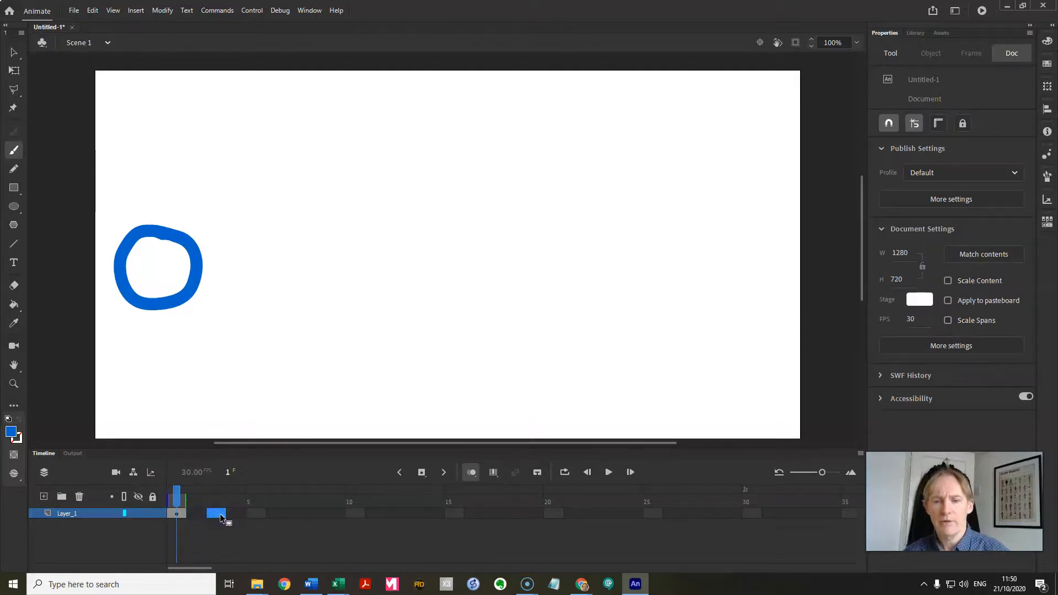
{"action": "right_click", "coordinate": [220, 514]}
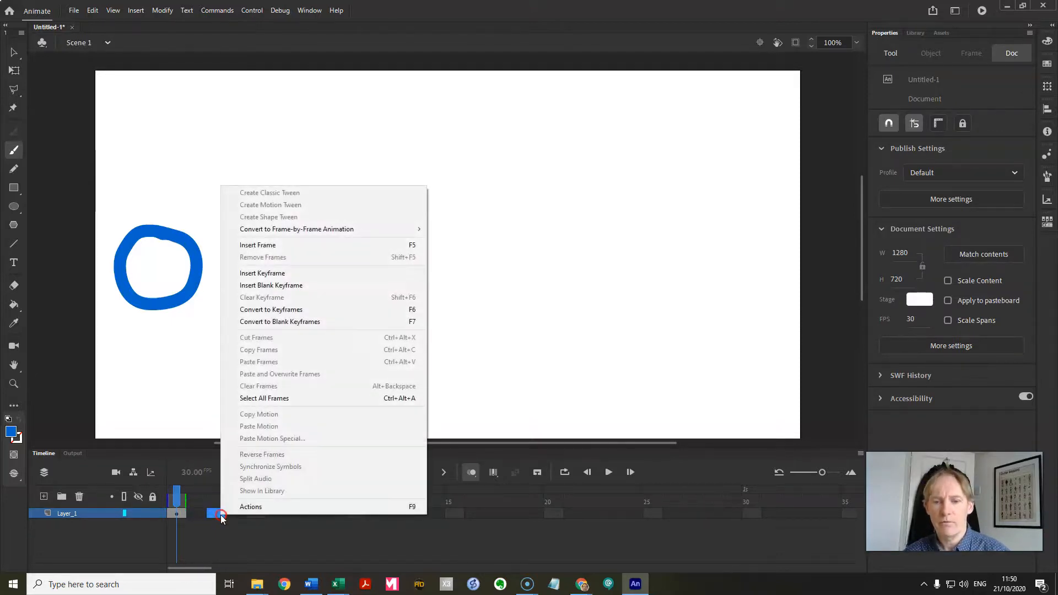
{"action": "left_click", "coordinate": [288, 278]}
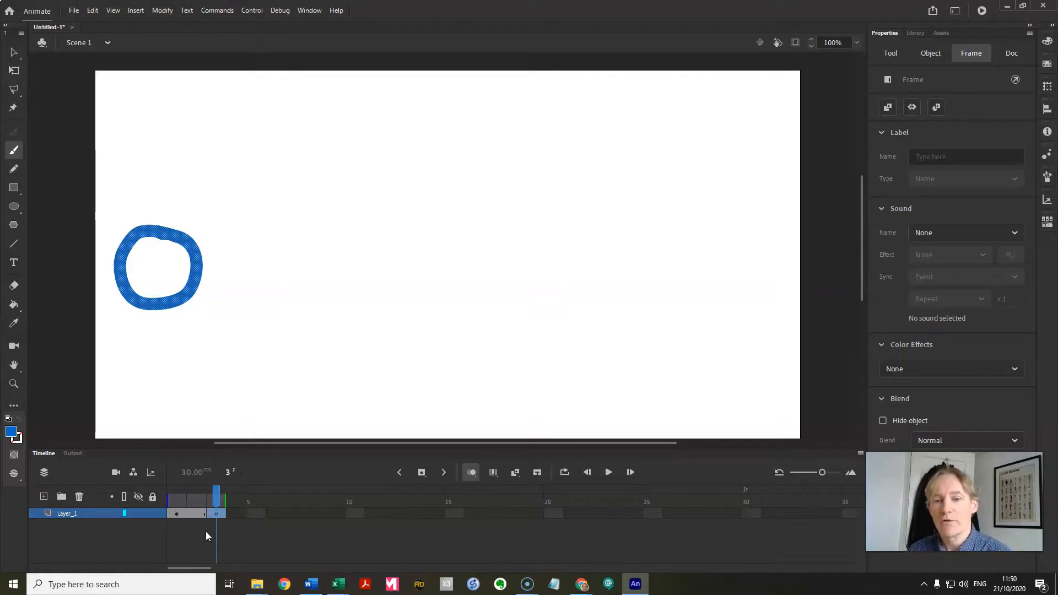
Examine the circle across frames 3, 1 and 2, turning Onion Skin off
{"action": "left_click", "coordinate": [218, 512]}
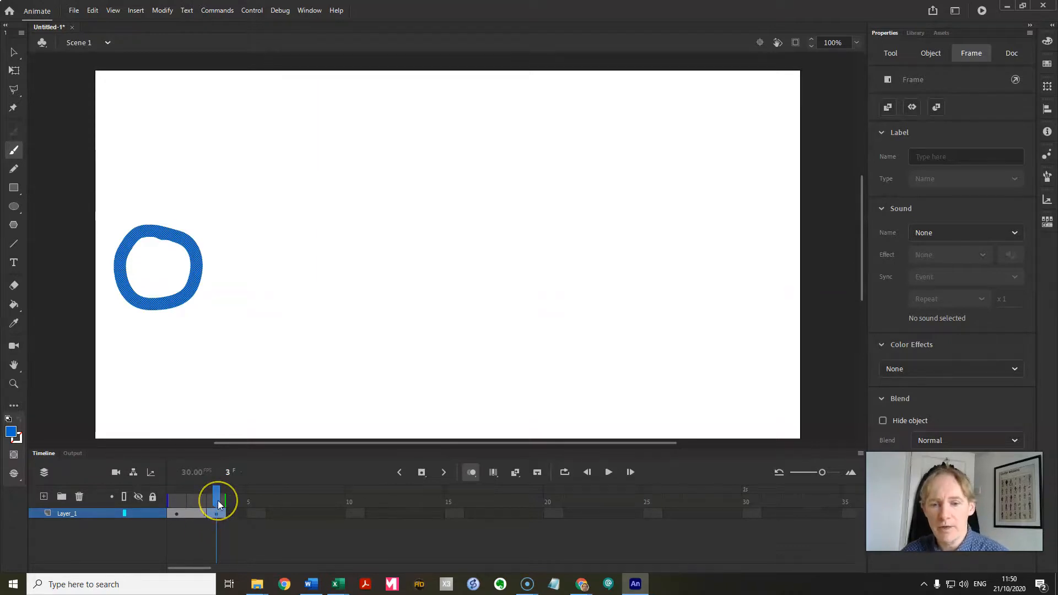
{"action": "left_click_drag", "start_coordinate": [218, 503], "coordinate": [177, 506]}
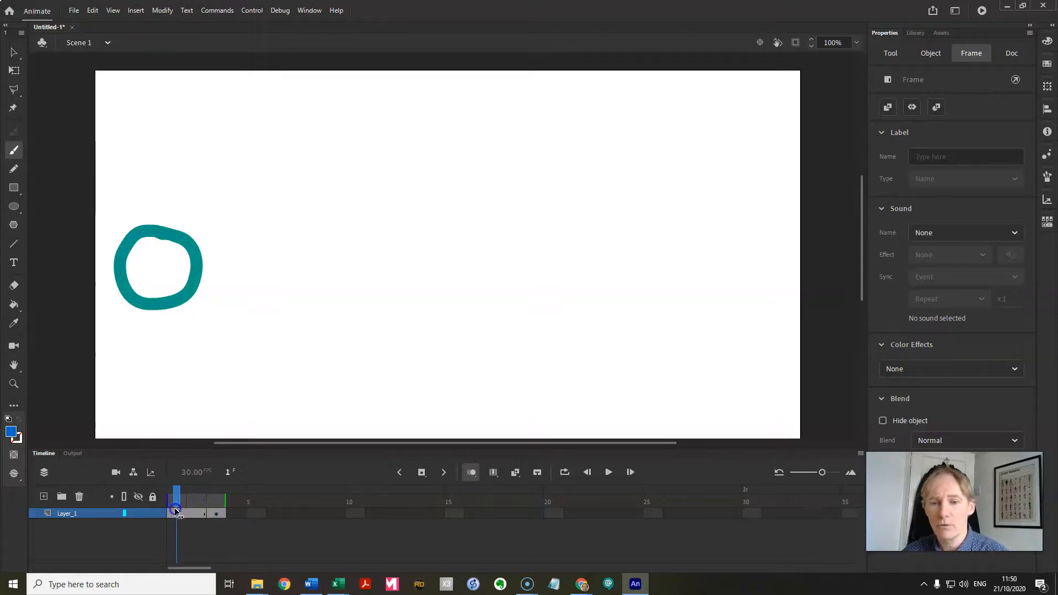
{"action": "left_click", "coordinate": [470, 474]}
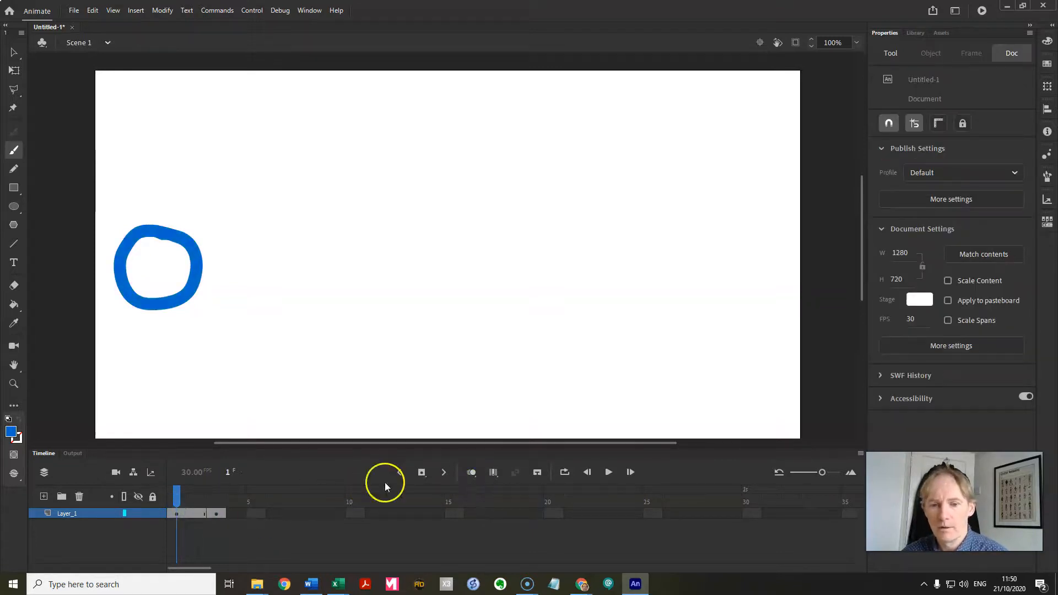
{"action": "left_click_drag", "start_coordinate": [177, 504], "coordinate": [199, 507]}
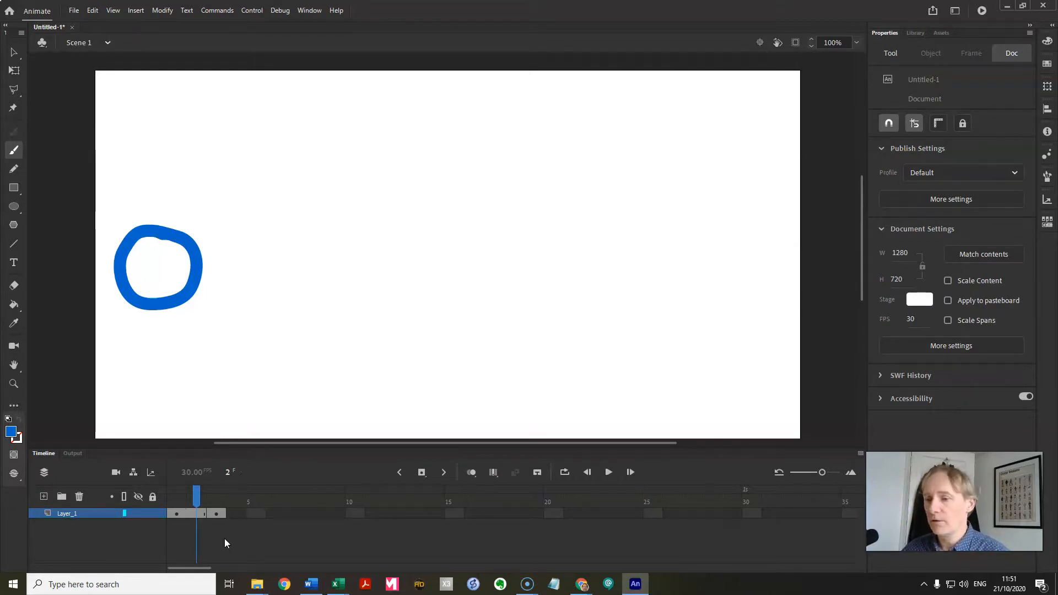
Clear frame 3's copied circle and, with Onion Skin on, paint a blue circle overlapping the right part of frame 1's ghosted circle
{"action": "left_click", "coordinate": [219, 515]}
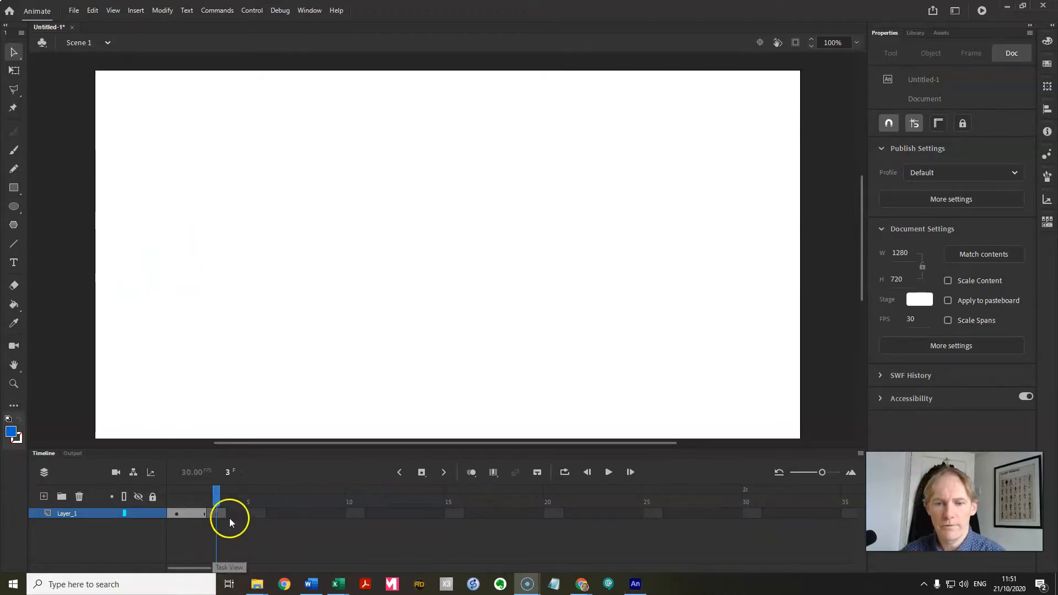
{"action": "mouse_move", "coordinate": [216, 501]}
{"action": "left_mouse_down"}
{"action": "mouse_move", "coordinate": [180, 512]}
{"action": "mouse_move", "coordinate": [217, 512]}
{"action": "mouse_move", "coordinate": [176, 510]}
{"action": "mouse_move", "coordinate": [215, 508]}
{"action": "left_mouse_up"}
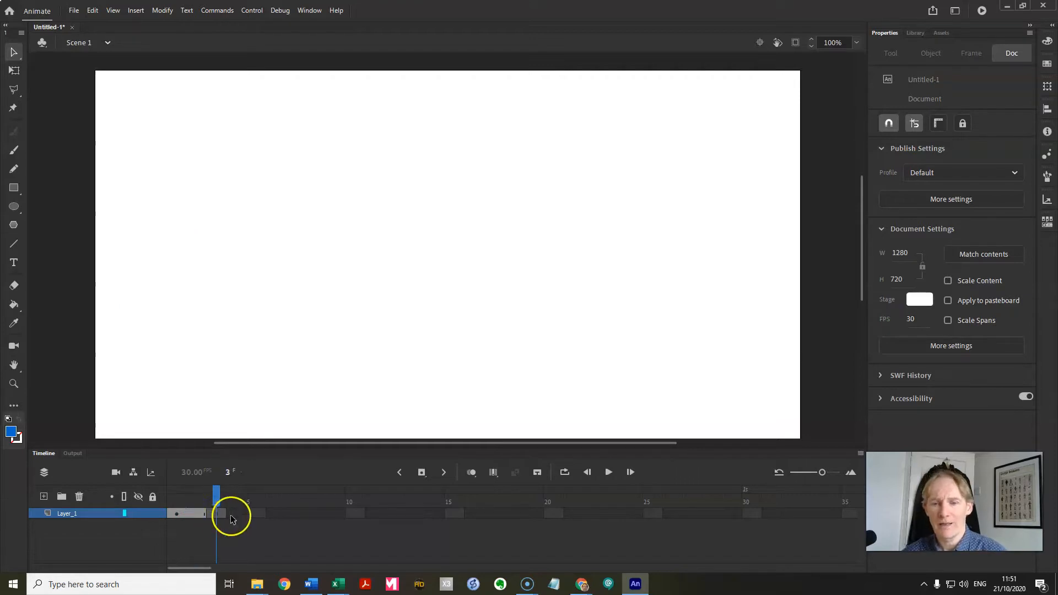
{"action": "left_click", "coordinate": [473, 475]}
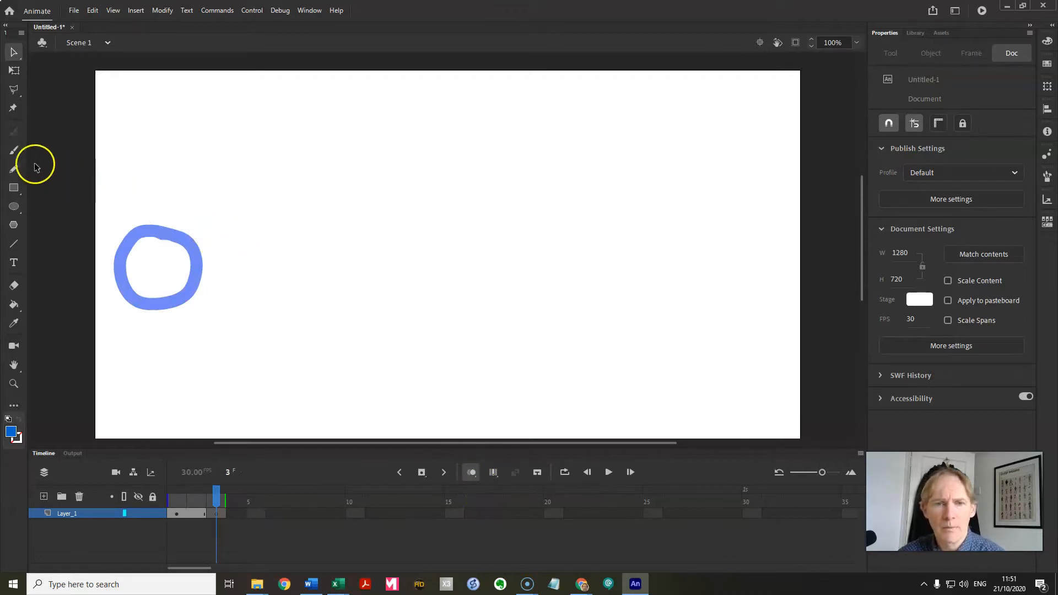
{"action": "left_click", "coordinate": [14, 150]}
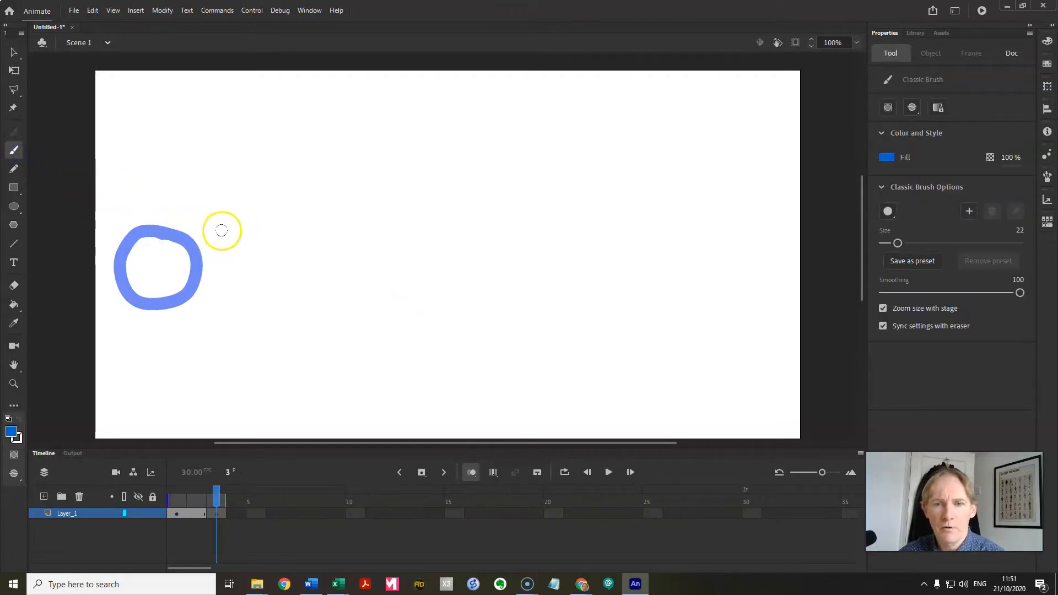
{"action": "mouse_move", "coordinate": [223, 230]}
{"action": "left_mouse_down"}
{"action": "mouse_move", "coordinate": [186, 236]}
{"action": "mouse_move", "coordinate": [171, 256]}
{"action": "mouse_move", "coordinate": [187, 297]}
{"action": "mouse_move", "coordinate": [221, 299]}
{"action": "mouse_move", "coordinate": [250, 272]}
{"action": "mouse_move", "coordinate": [232, 234]}
{"action": "left_mouse_up"}
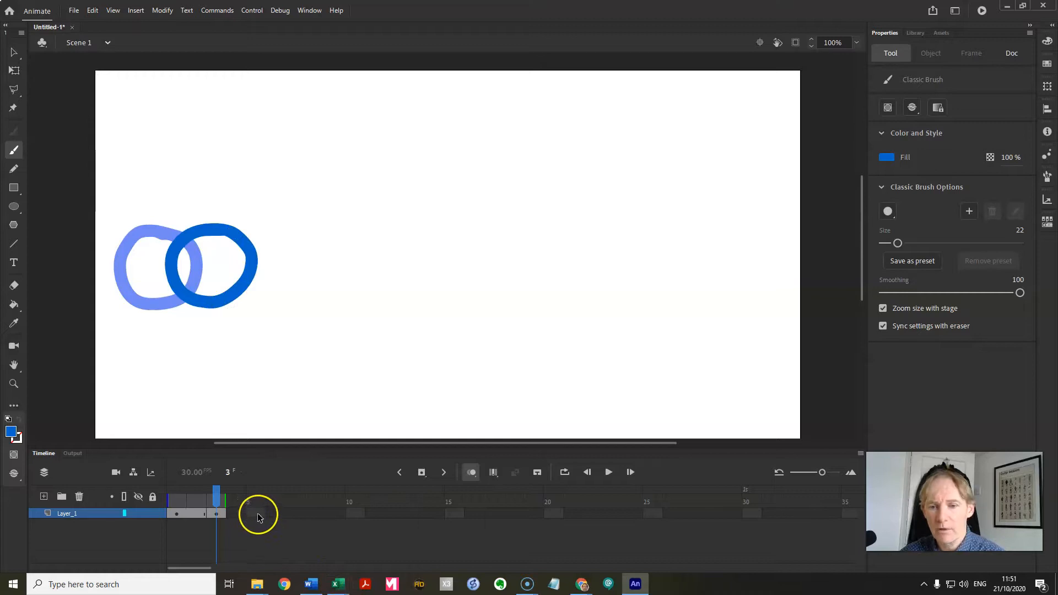
Insert a keyframe at frame 5, clear its copied circle, and paint a blue circle overlapping the right edge of frame 3's ghosted circle
{"action": "right_click", "coordinate": [259, 516]}
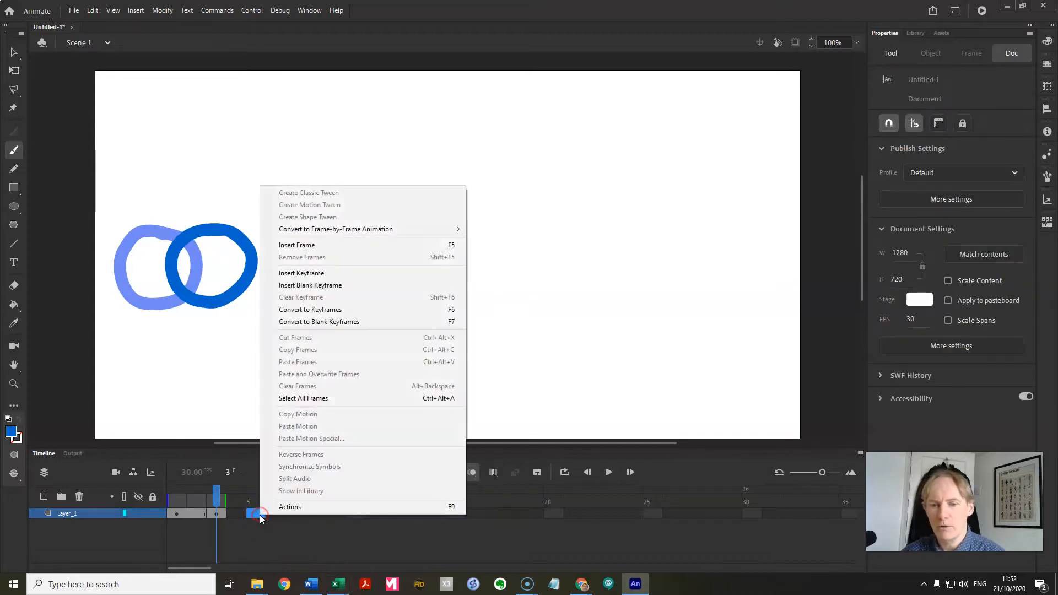
{"action": "left_click", "coordinate": [349, 279]}
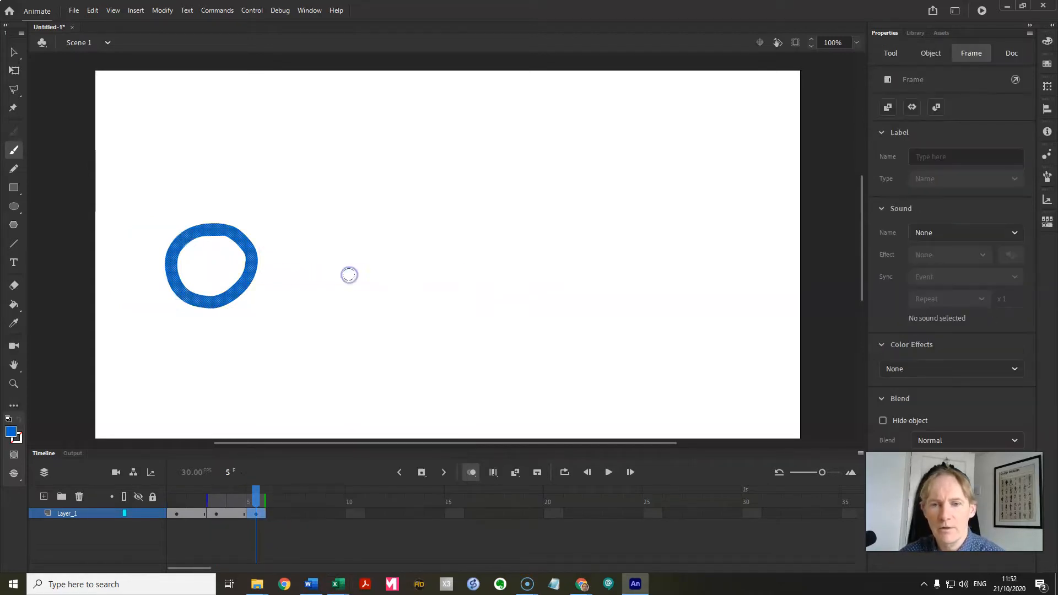
{"action": "left_click", "coordinate": [378, 425]}
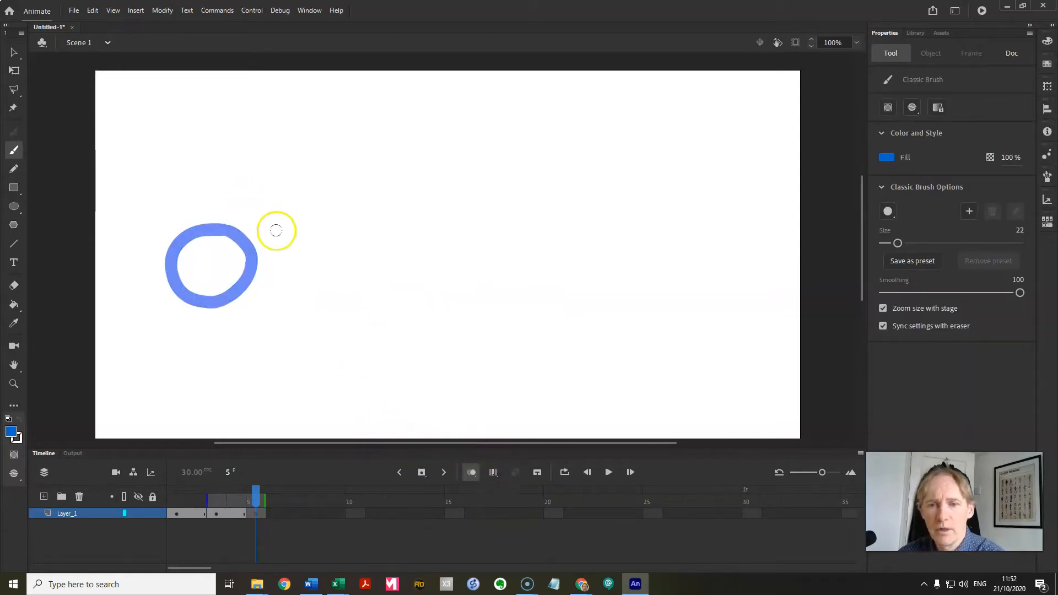
{"action": "mouse_move", "coordinate": [291, 234]}
{"action": "left_mouse_down"}
{"action": "mouse_move", "coordinate": [257, 237]}
{"action": "mouse_move", "coordinate": [240, 274]}
{"action": "mouse_move", "coordinate": [255, 301]}
{"action": "mouse_move", "coordinate": [290, 303]}
{"action": "mouse_move", "coordinate": [315, 281]}
{"action": "mouse_move", "coordinate": [295, 224]}
{"action": "left_mouse_up"}
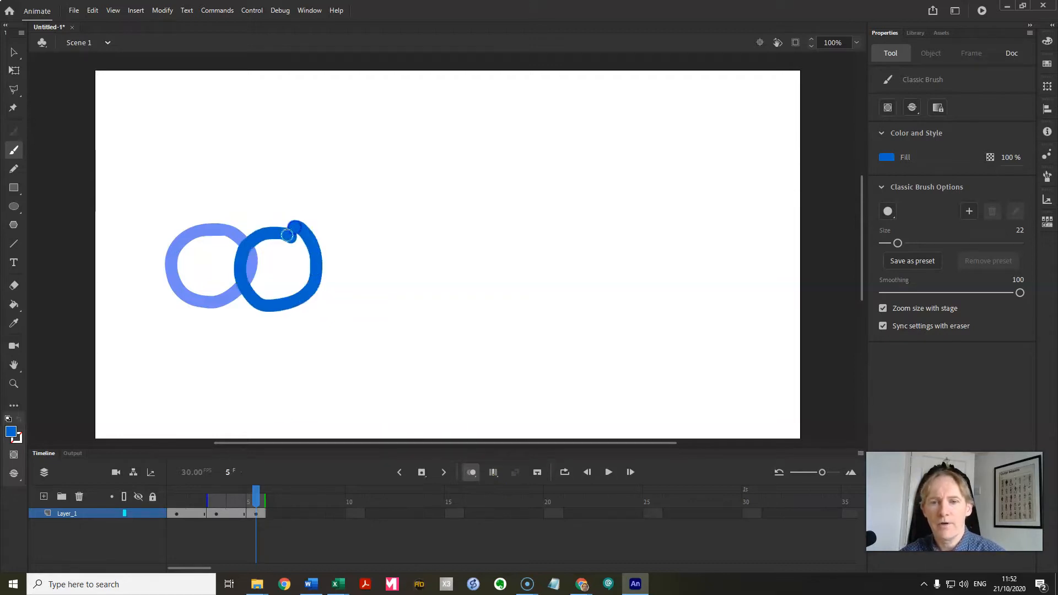
Insert a keyframe at frame 7, clear its copied circle, and paint a blue circle overlapping the right part of frame 5's ghosted circle
{"action": "right_click", "coordinate": [296, 513]}
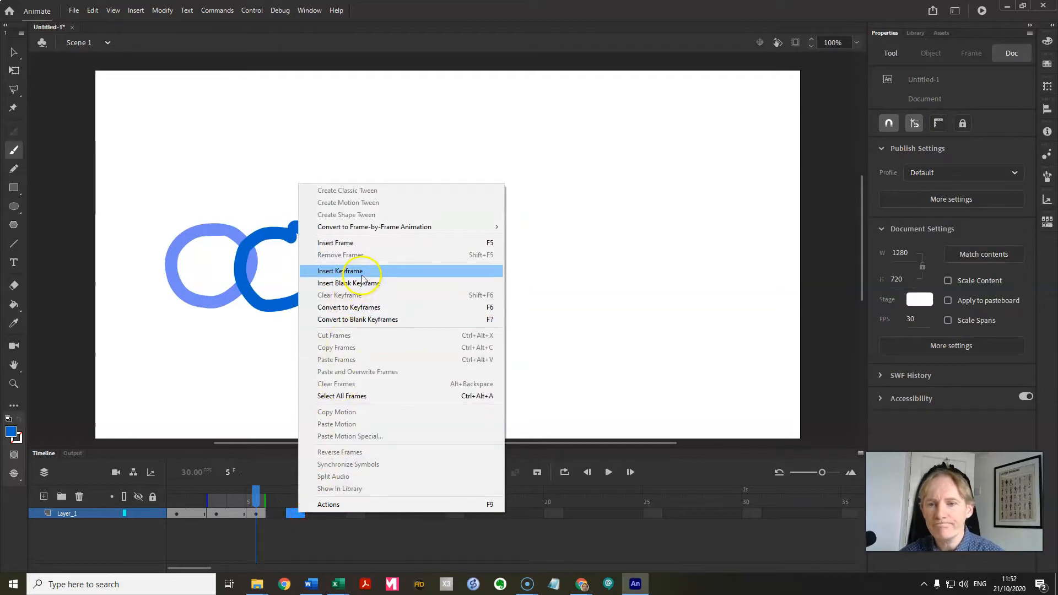
{"action": "left_click", "coordinate": [340, 271]}
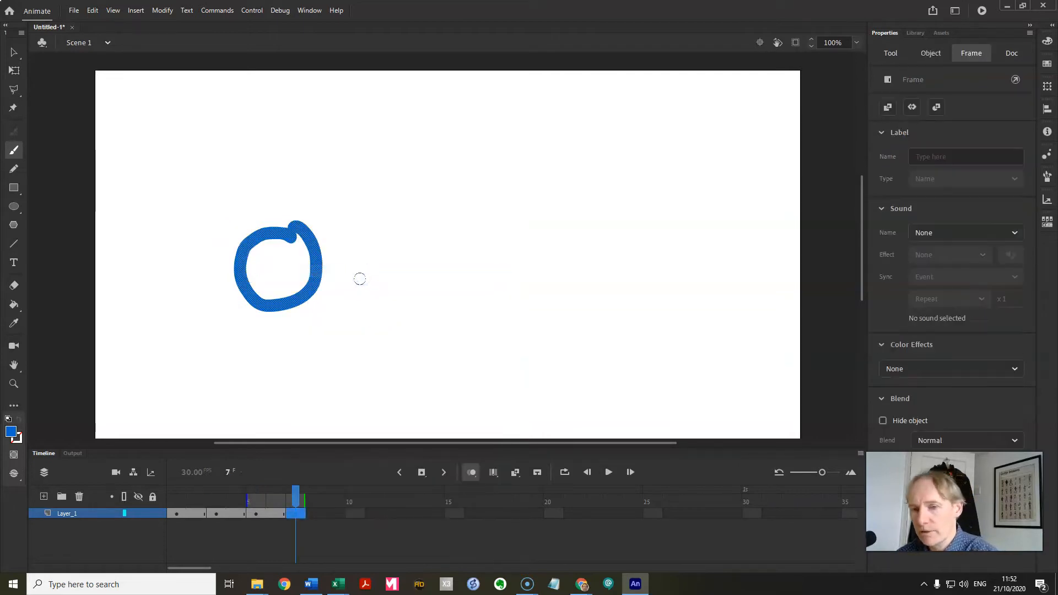
{"action": "mouse_move", "coordinate": [367, 229]}
{"action": "left_mouse_down"}
{"action": "mouse_move", "coordinate": [300, 252]}
{"action": "mouse_move", "coordinate": [299, 289]}
{"action": "mouse_move", "coordinate": [331, 302]}
{"action": "mouse_move", "coordinate": [361, 296]}
{"action": "mouse_move", "coordinate": [374, 243]}
{"action": "left_mouse_up"}
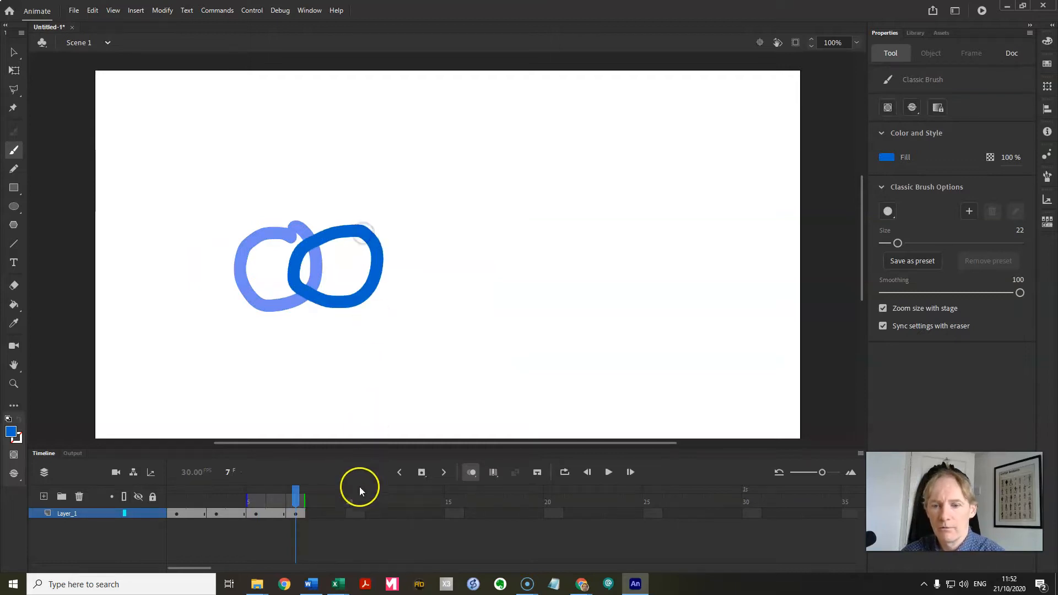
Insert a keyframe at frame 9, clear its copied circle, and paint a blue circle overlapping the right edge of frame 7's ghosted circle
{"action": "right_click", "coordinate": [333, 514]}
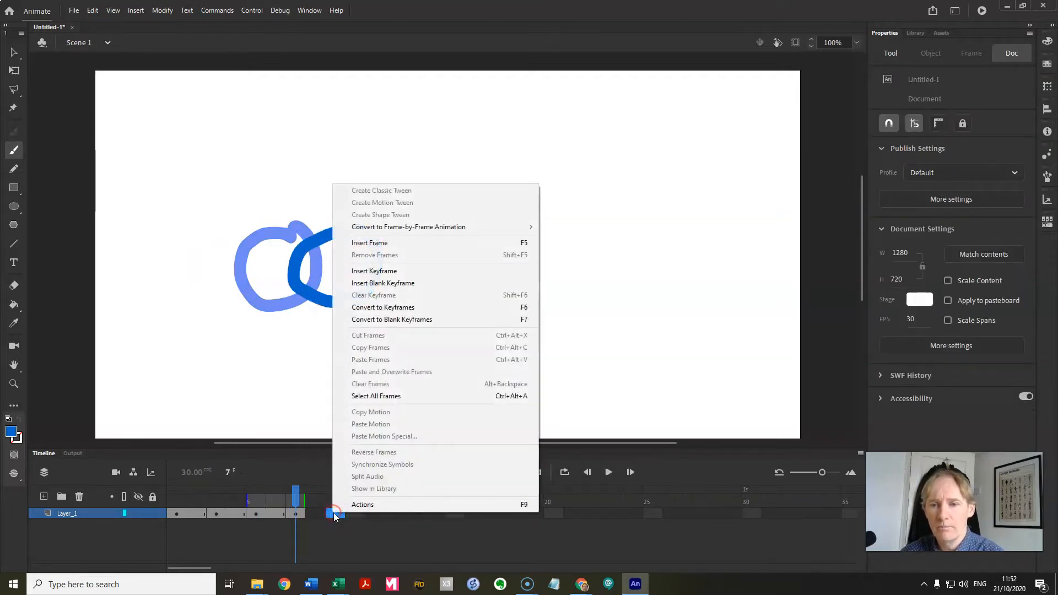
{"action": "left_click", "coordinate": [416, 271]}
{"action": "mouse_move", "coordinate": [434, 237]}
{"action": "left_mouse_down"}
{"action": "mouse_move", "coordinate": [376, 236]}
{"action": "mouse_move", "coordinate": [362, 274]}
{"action": "mouse_move", "coordinate": [380, 298]}
{"action": "mouse_move", "coordinate": [414, 303]}
{"action": "mouse_move", "coordinate": [445, 275]}
{"action": "mouse_move", "coordinate": [438, 235]}
{"action": "left_mouse_up"}
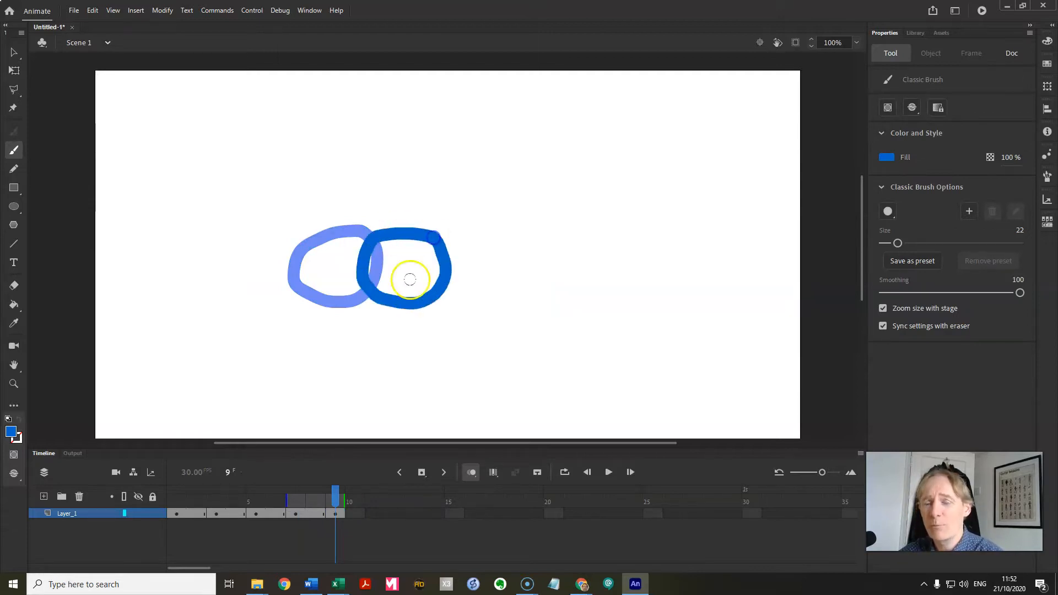
Step back and forth between frame 9 and the frame before it to compare the circles, and play the animation
{"action": "key", "text": "comma"}
{"action": "key", "text": "period"}
{"action": "key", "text": "comma"}
{"action": "key", "text": "period"}
{"action": "key", "text": "comma"}
{"action": "key", "text": "period"}
{"action": "key", "text": "Return"}
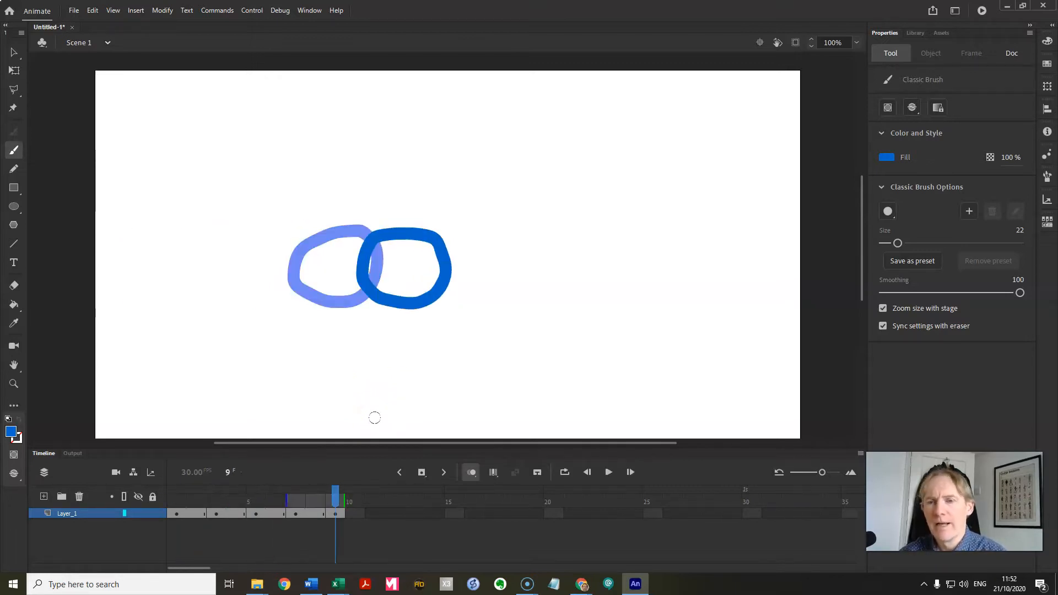